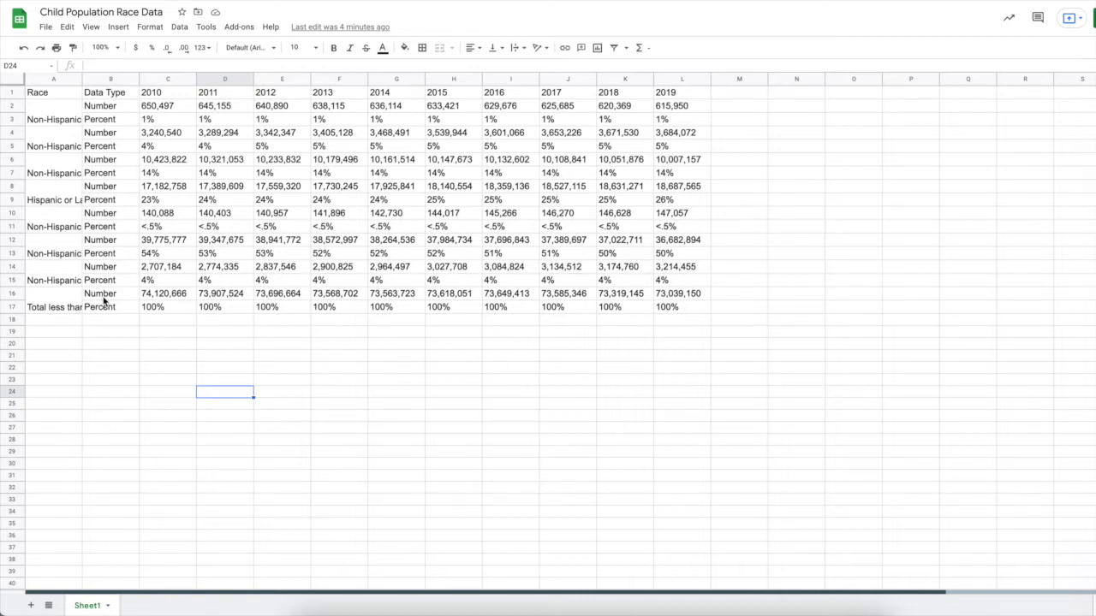
pyautogui.click(147, 369)
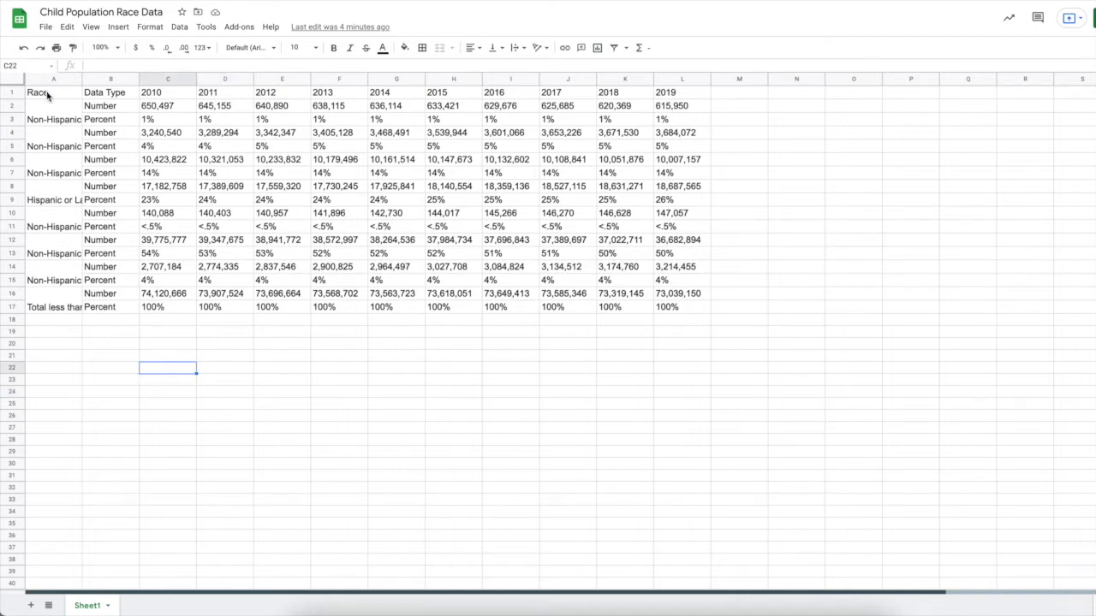
pyautogui.moveTo(39, 94); pyautogui.dragTo(665, 93)
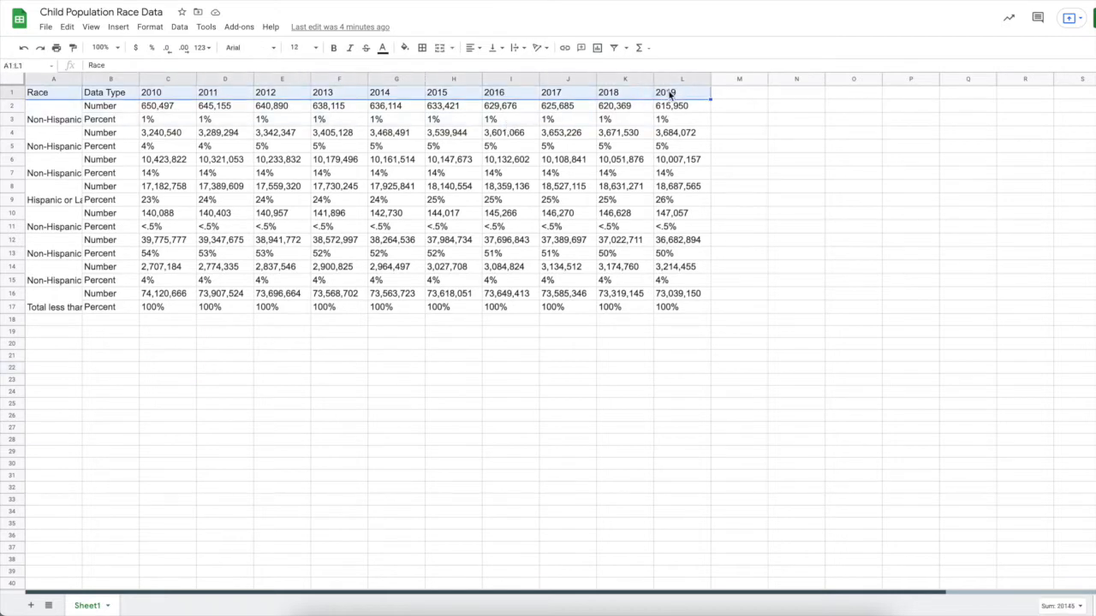
pyautogui.click(315, 420)
pyautogui.moveTo(59, 96)
pyautogui.mouseDown()
pyautogui.moveTo(226, 144)
pyautogui.moveTo(257, 174)
pyautogui.moveTo(107, 171)
pyautogui.moveTo(58, 87)
pyautogui.mouseUp()
pyautogui.click(122, 356)
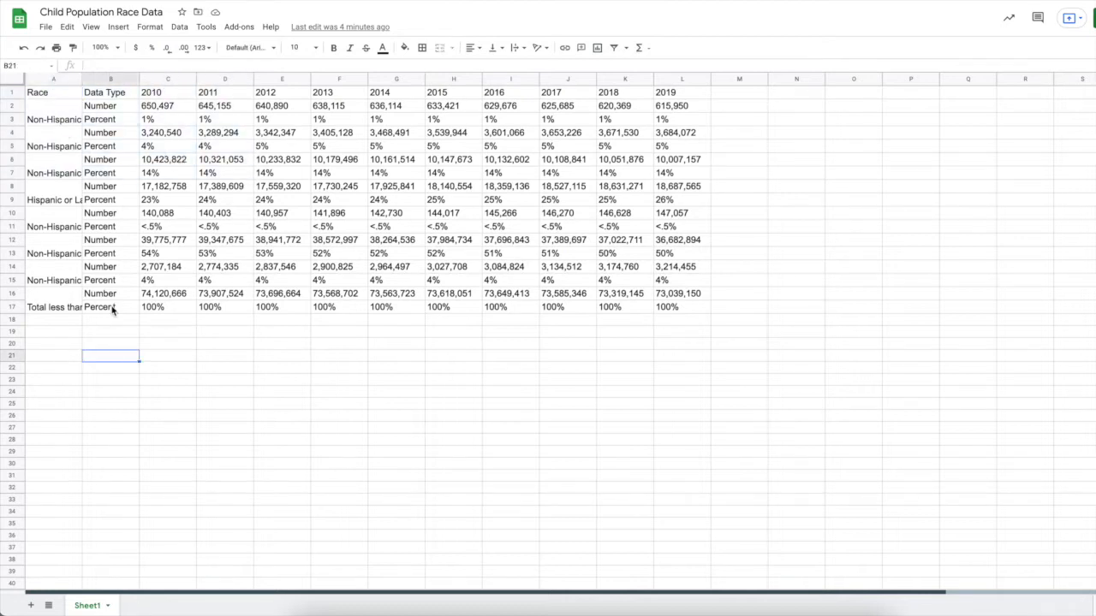
# Fill the header row cells A1:L1, from Race to 2019, with a light blue background
pyautogui.click(59, 93)
pyautogui.moveTo(58, 94); pyautogui.dragTo(684, 99)
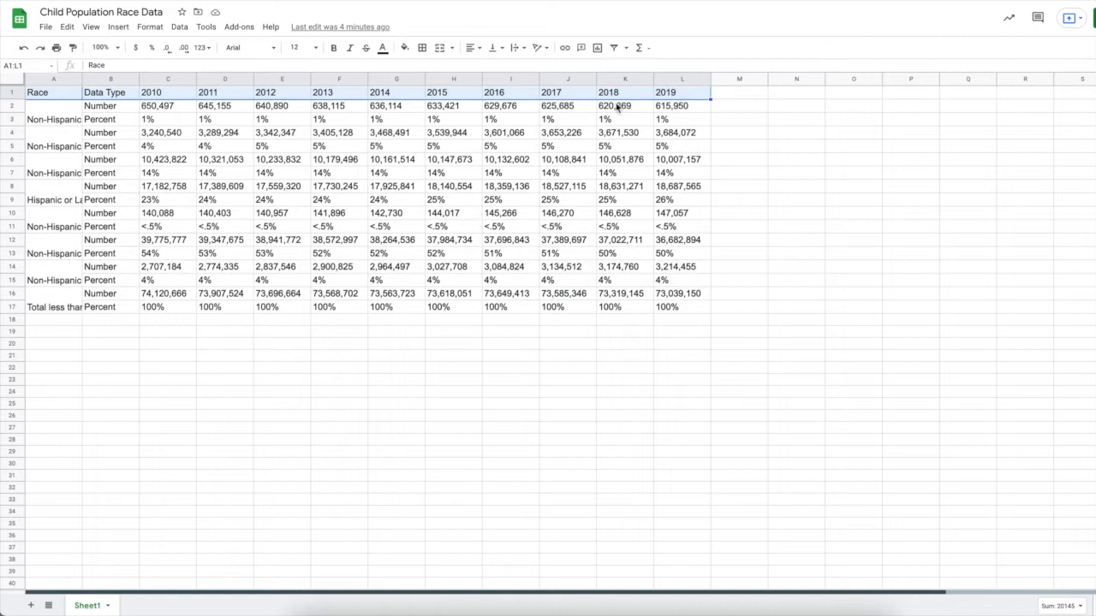
pyautogui.click(406, 48)
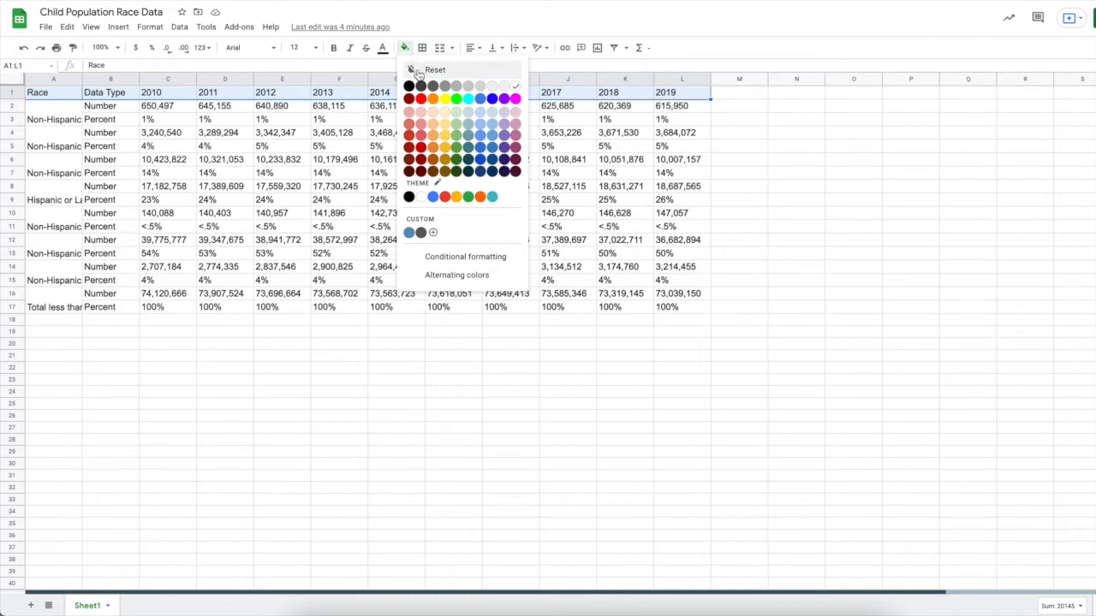
pyautogui.click(493, 126)
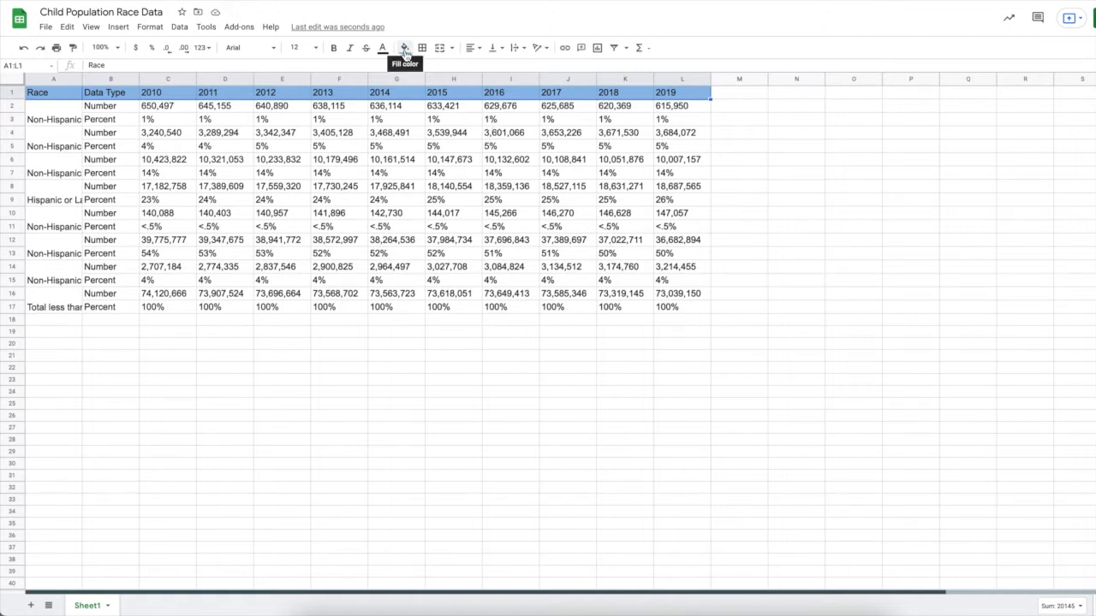
# Make the header row text in A1:L1 bold and center it horizontally
pyautogui.click(334, 49)
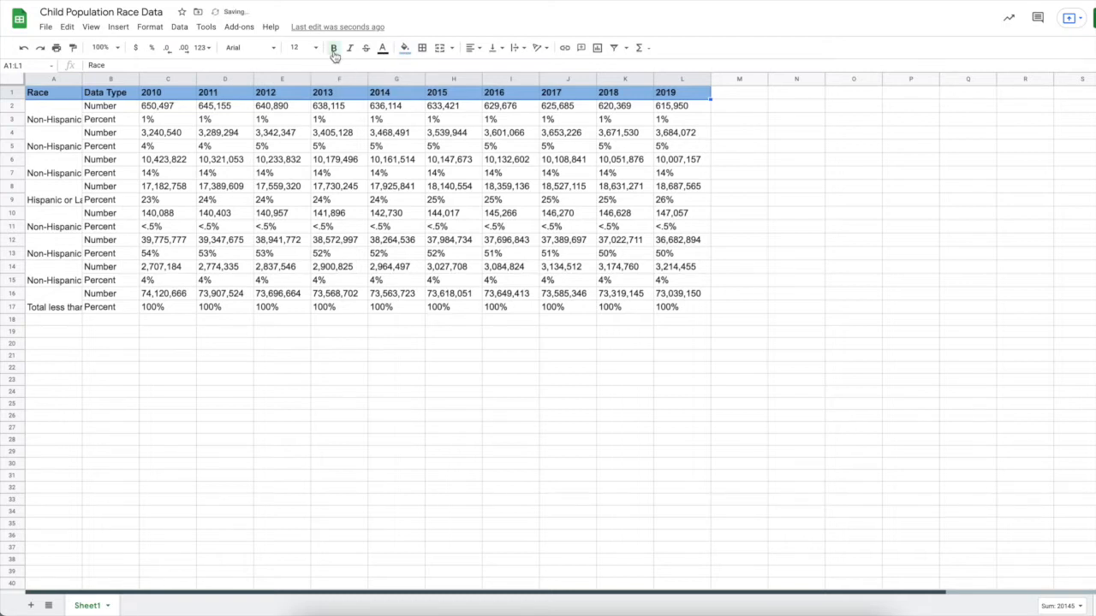
pyautogui.click(470, 52)
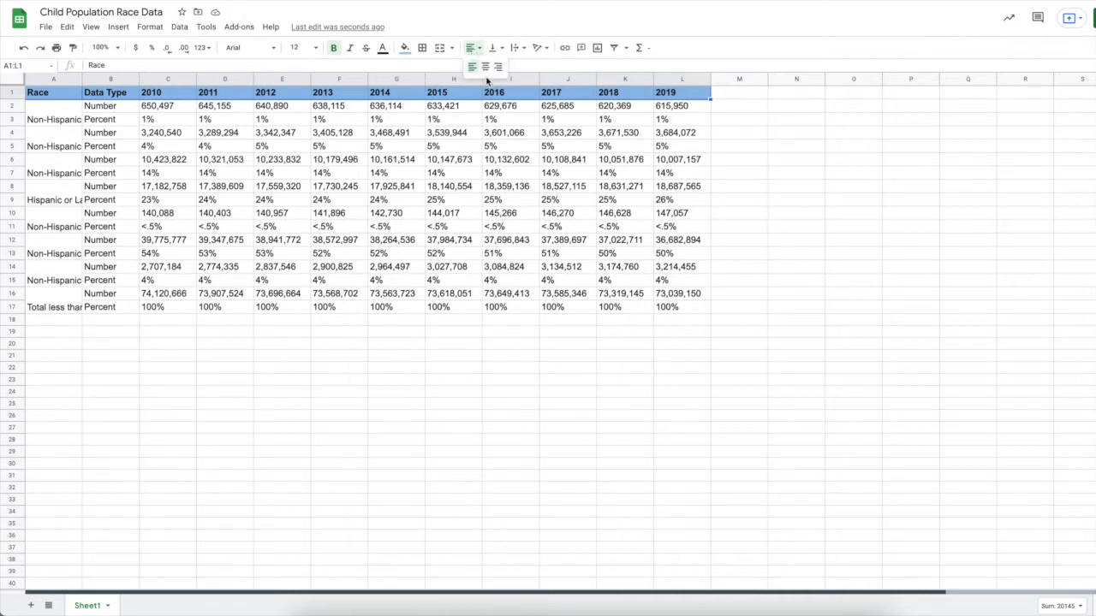
pyautogui.click(486, 67)
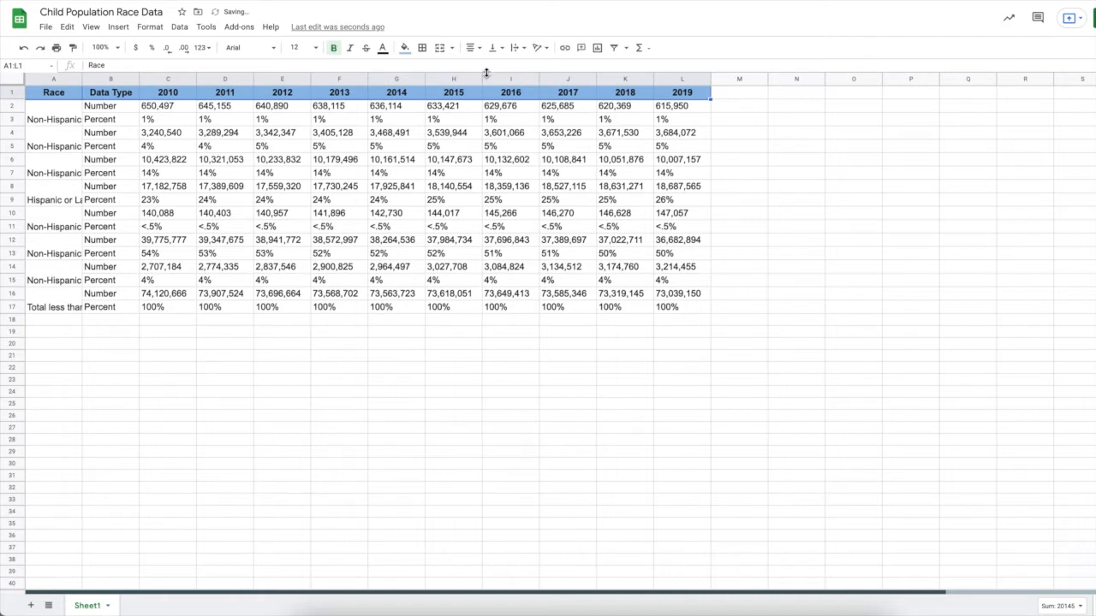
pyautogui.click(461, 366)
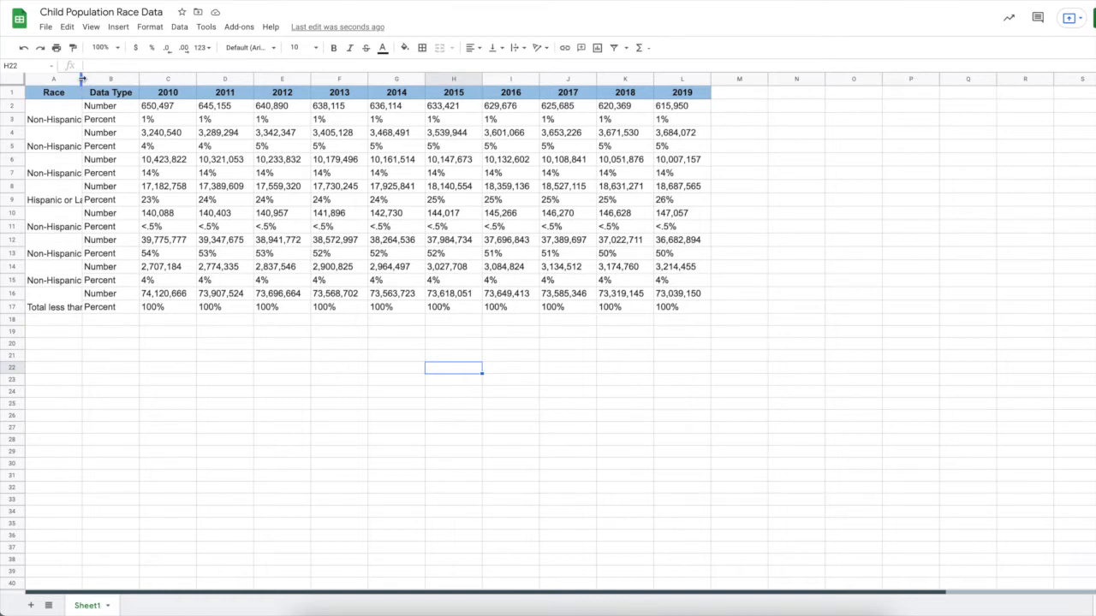
# Wrap the race names in A2:A17 and resize column A so that each name takes at most two lines
pyautogui.moveTo(83, 79); pyautogui.dragTo(124, 79)
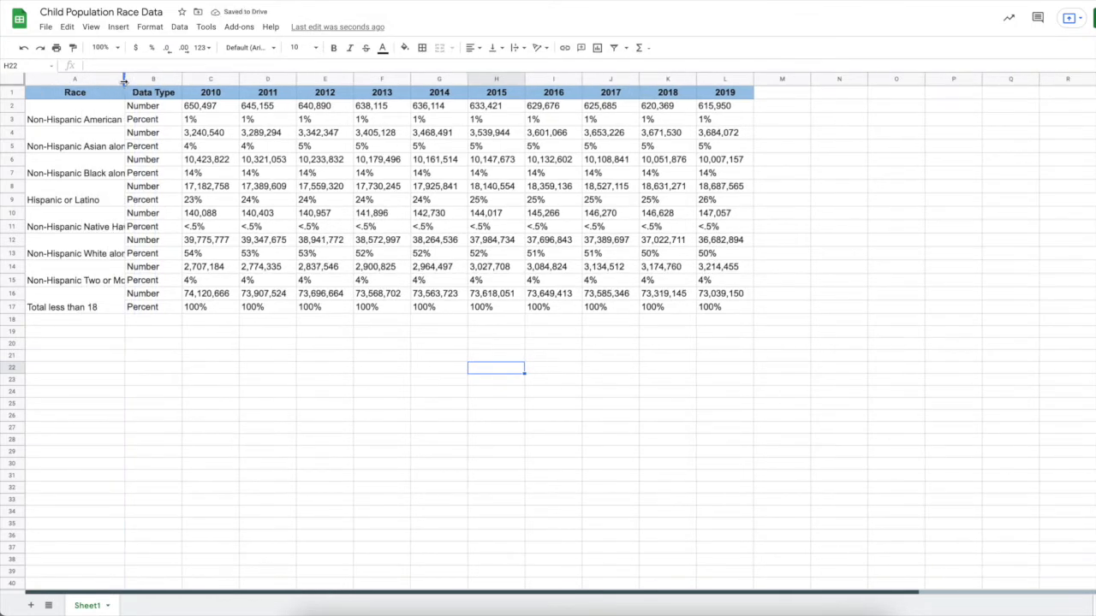
pyautogui.doubleClick(124, 79)
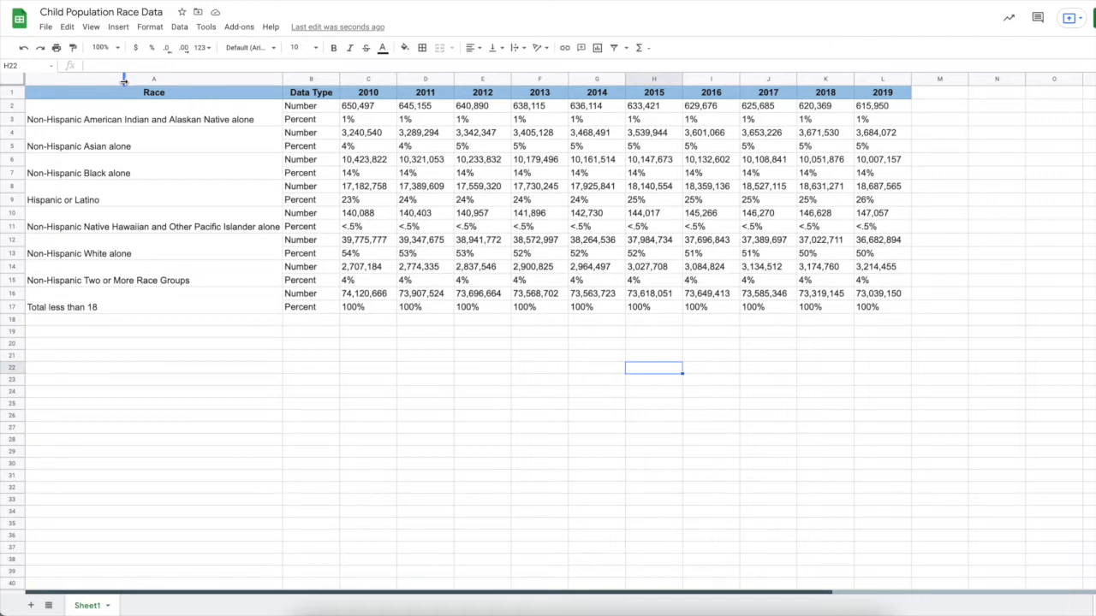
pyautogui.moveTo(125, 106); pyautogui.dragTo(133, 302)
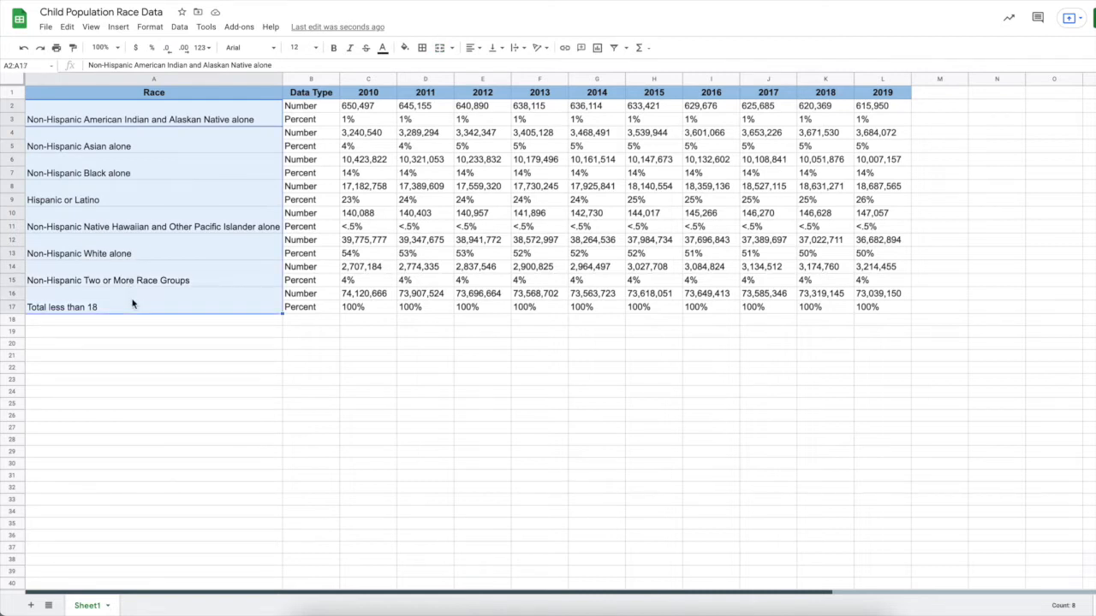
pyautogui.click(517, 51)
pyautogui.click(530, 66)
pyautogui.moveTo(282, 77); pyautogui.dragTo(159, 102)
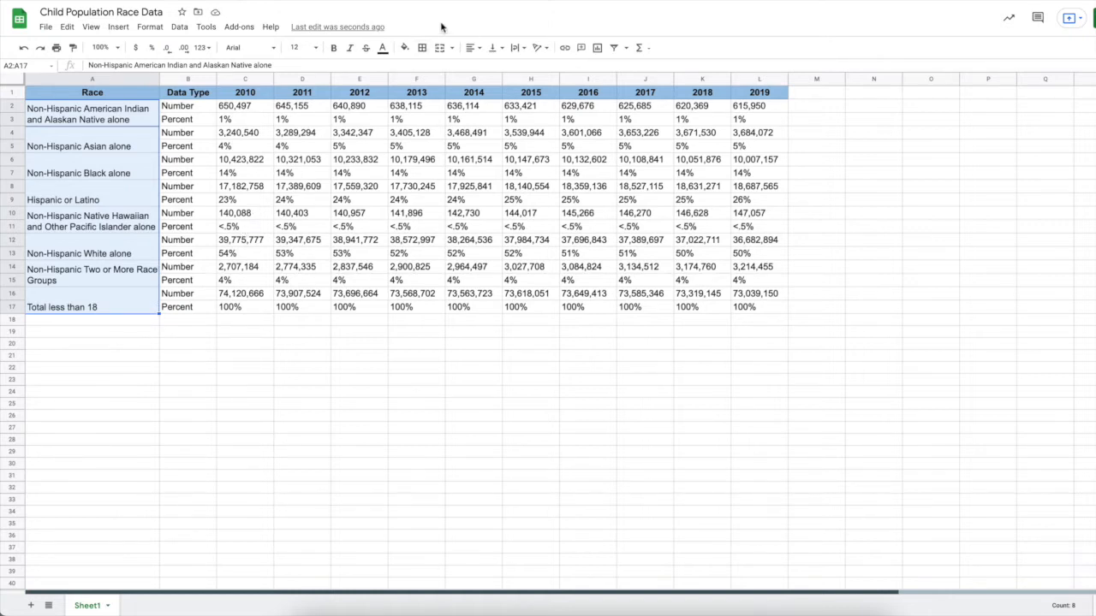
# Fill the race names in A2:A17 with the header's light blue and center them horizontally, keeping the text unbolded
pyautogui.click(409, 53)
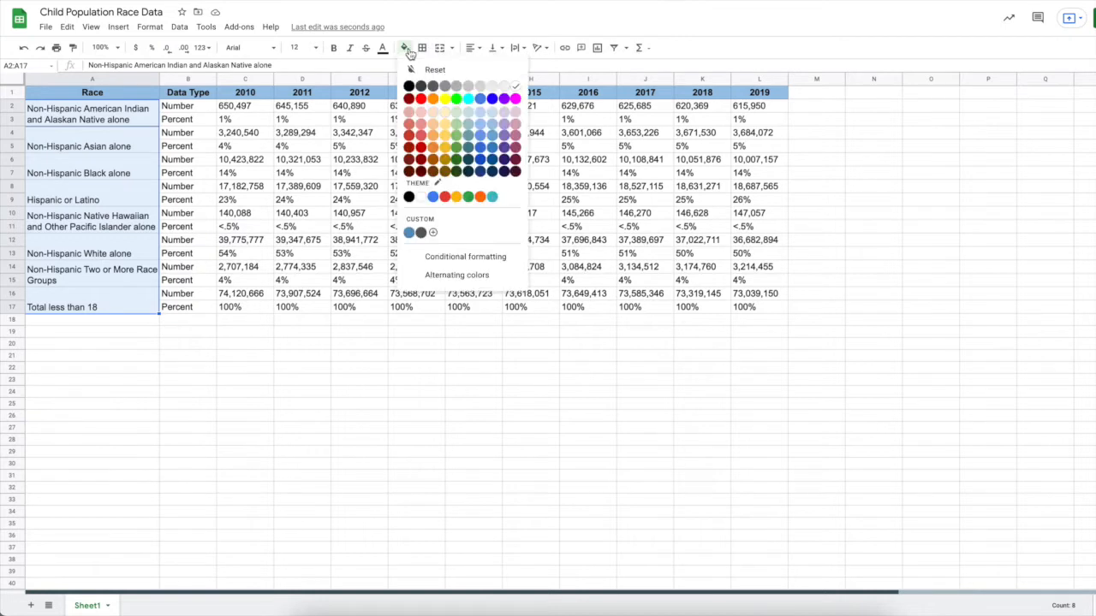
pyautogui.click(493, 121)
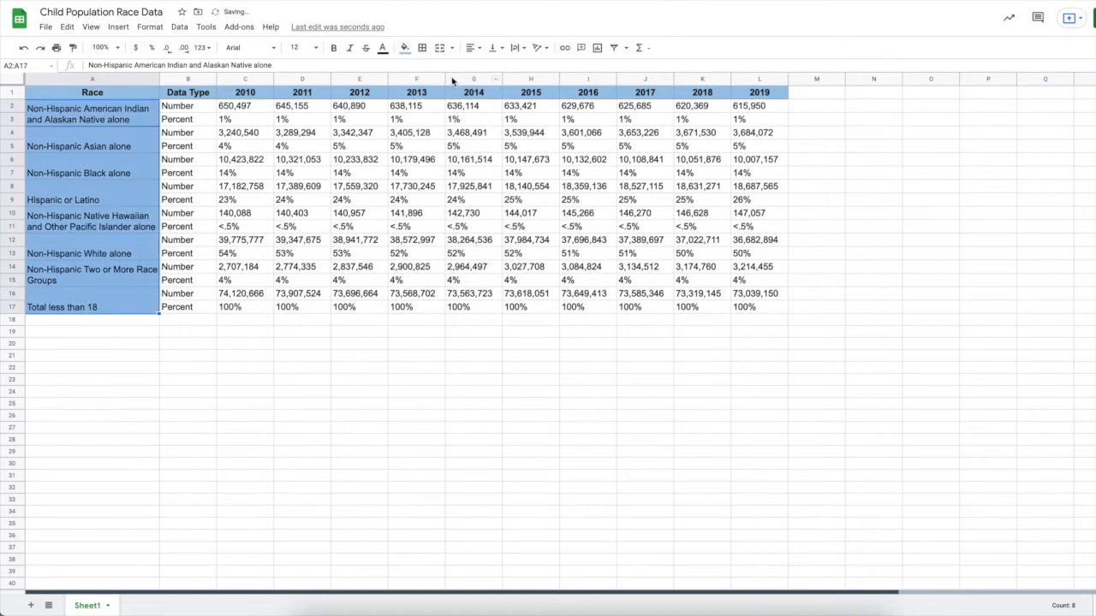
pyautogui.click(333, 50)
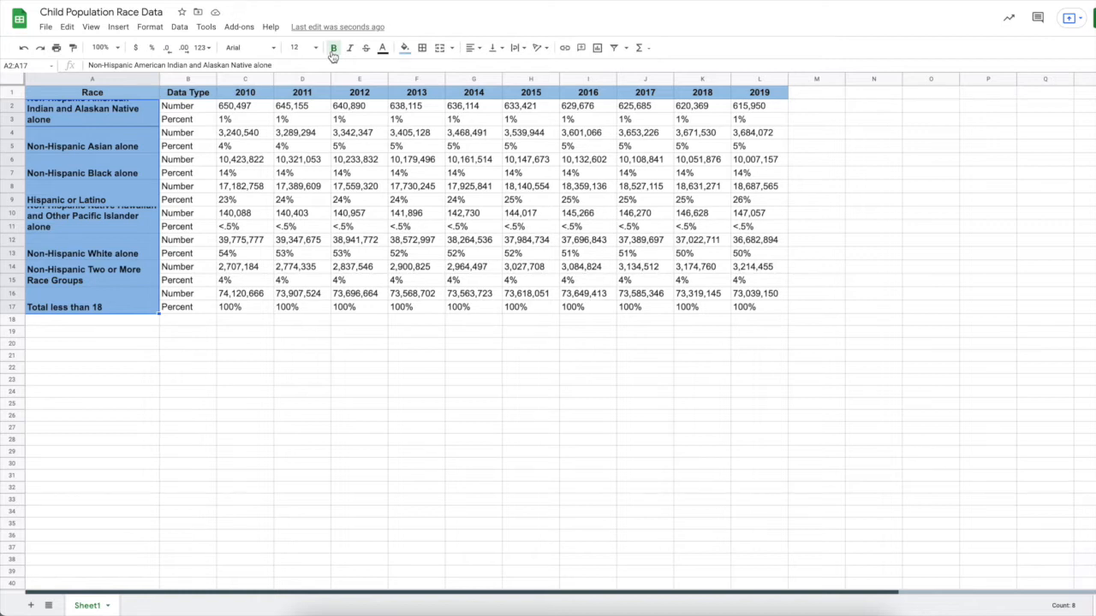
pyautogui.click(333, 49)
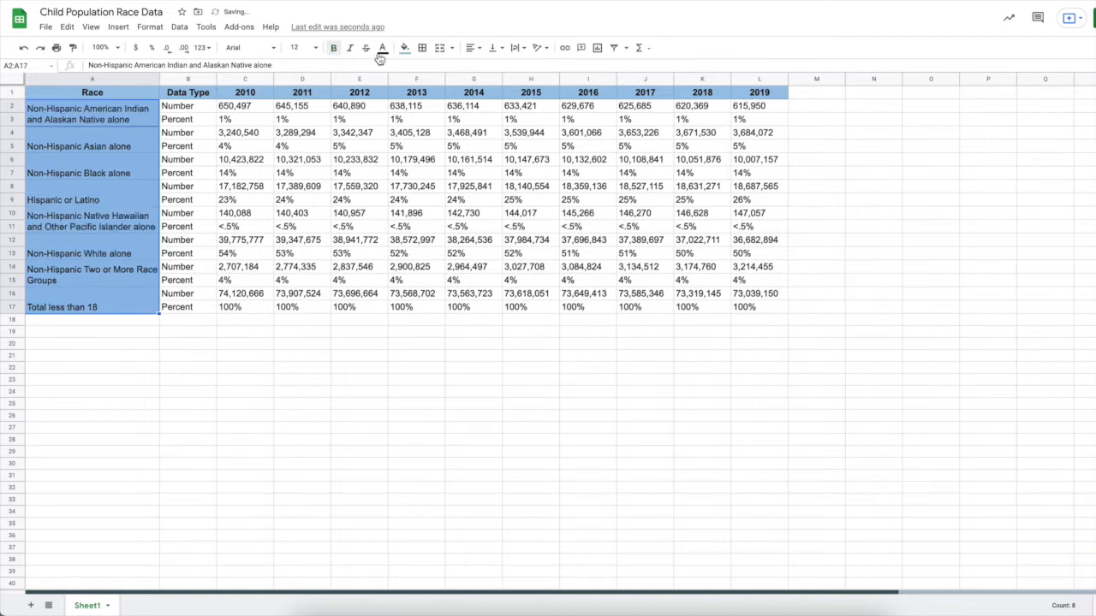
pyautogui.click(475, 51)
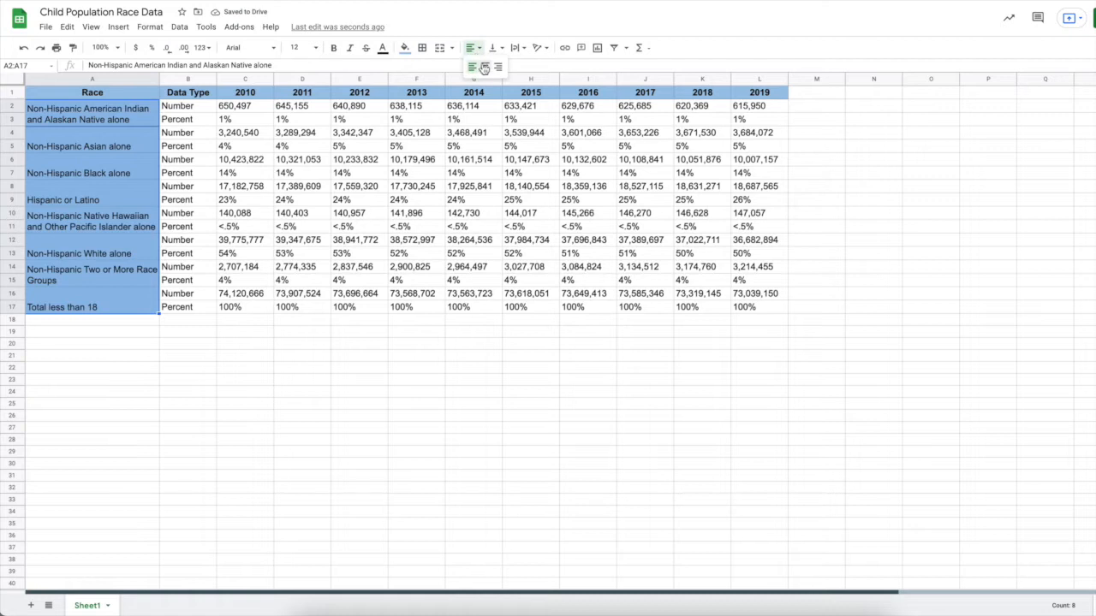
pyautogui.click(485, 66)
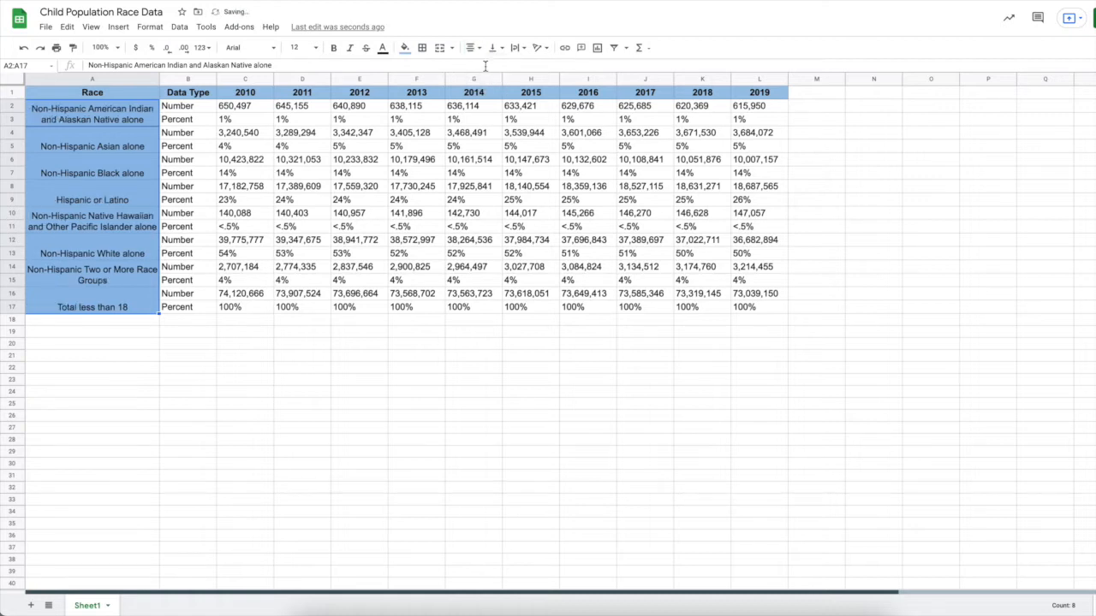
# Fill the Data Type cells B2:B17 with a paler blue than the header and center their text horizontally
pyautogui.click(195, 107)
pyautogui.moveTo(195, 107); pyautogui.dragTo(195, 310)
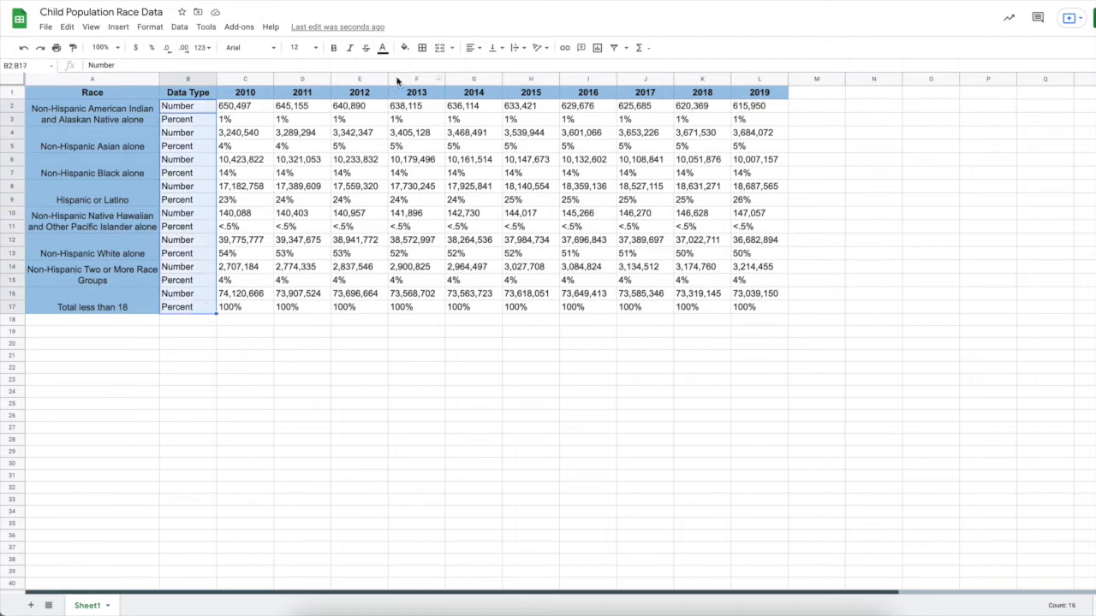
pyautogui.click(405, 47)
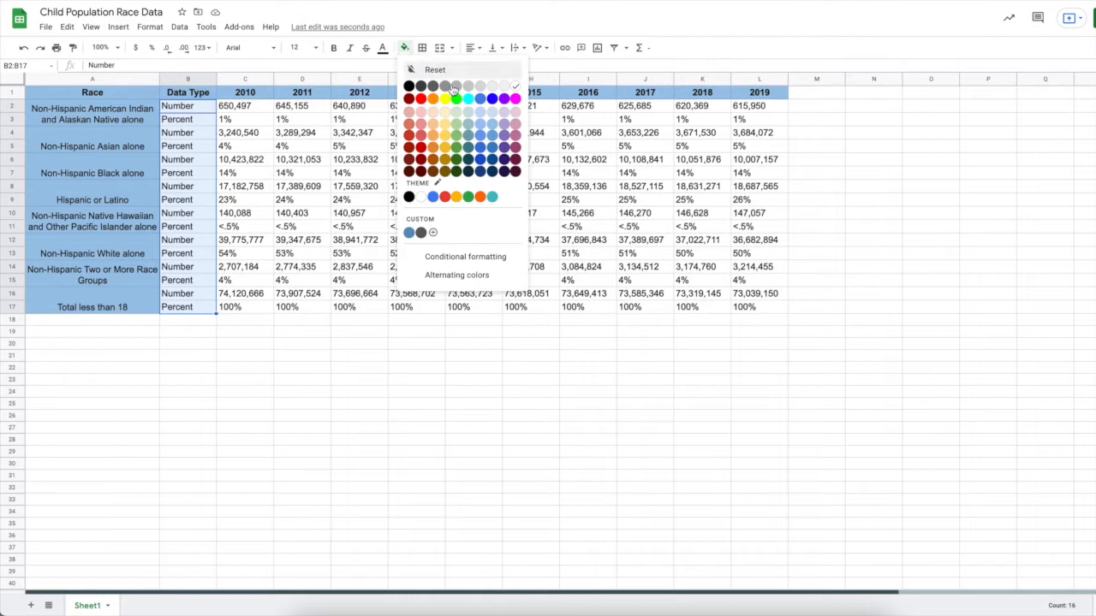
pyautogui.click(492, 113)
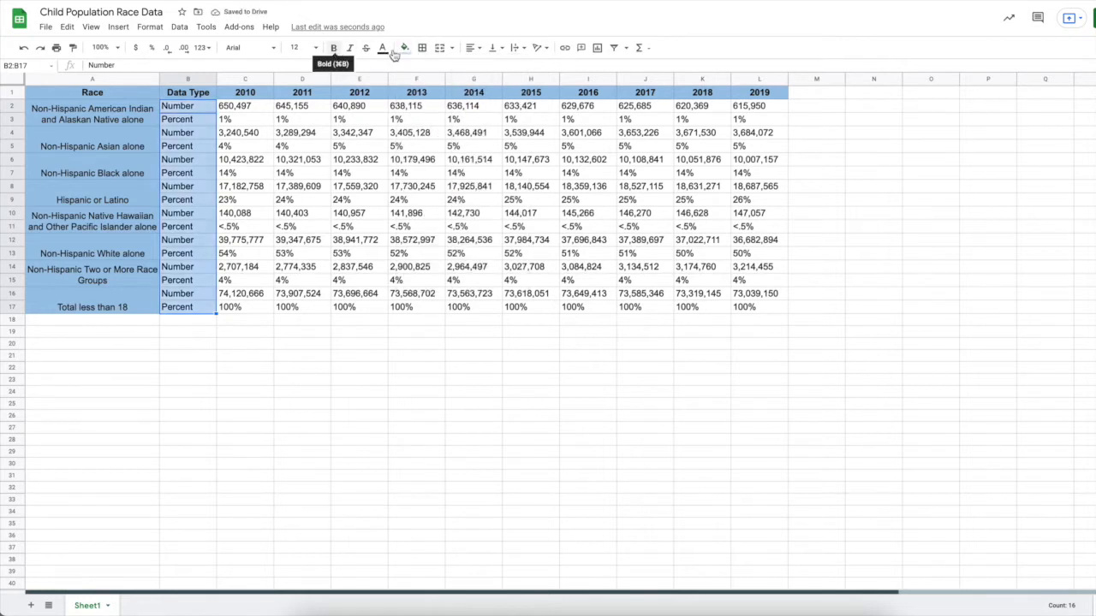
pyautogui.click(481, 48)
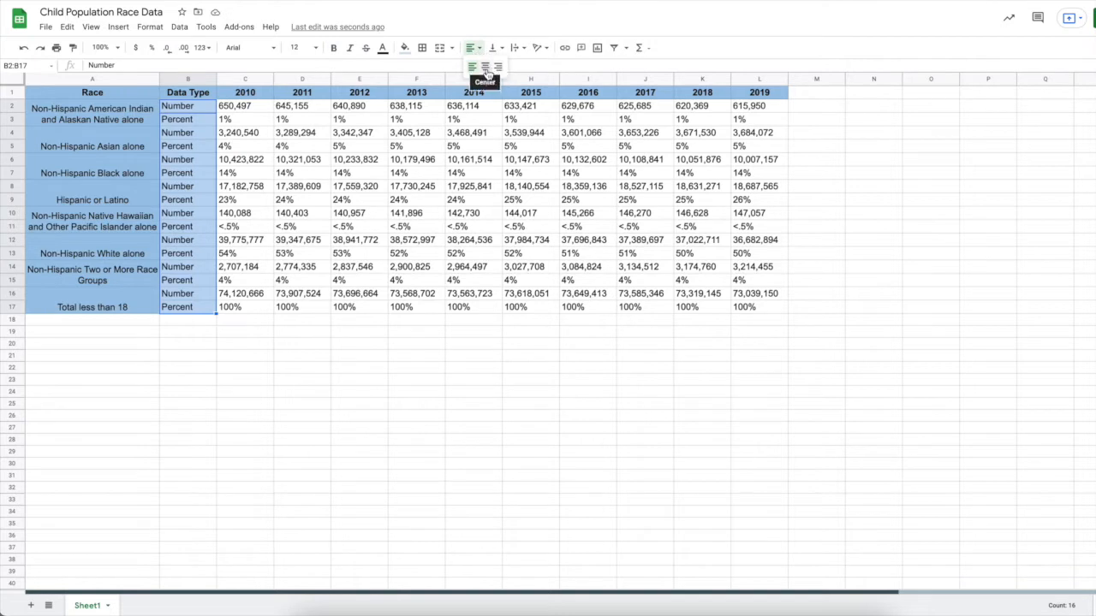
pyautogui.click(488, 73)
pyautogui.click(338, 361)
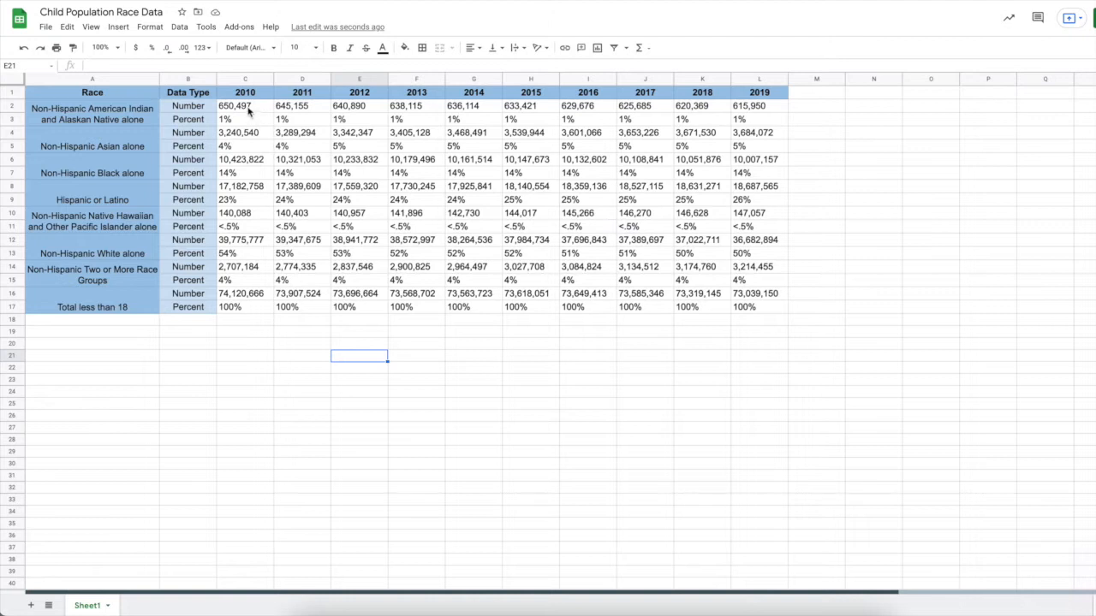
# Center the yearly figures in C2:L17 horizontally and set their font size to 11
pyautogui.moveTo(248, 109); pyautogui.dragTo(746, 311)
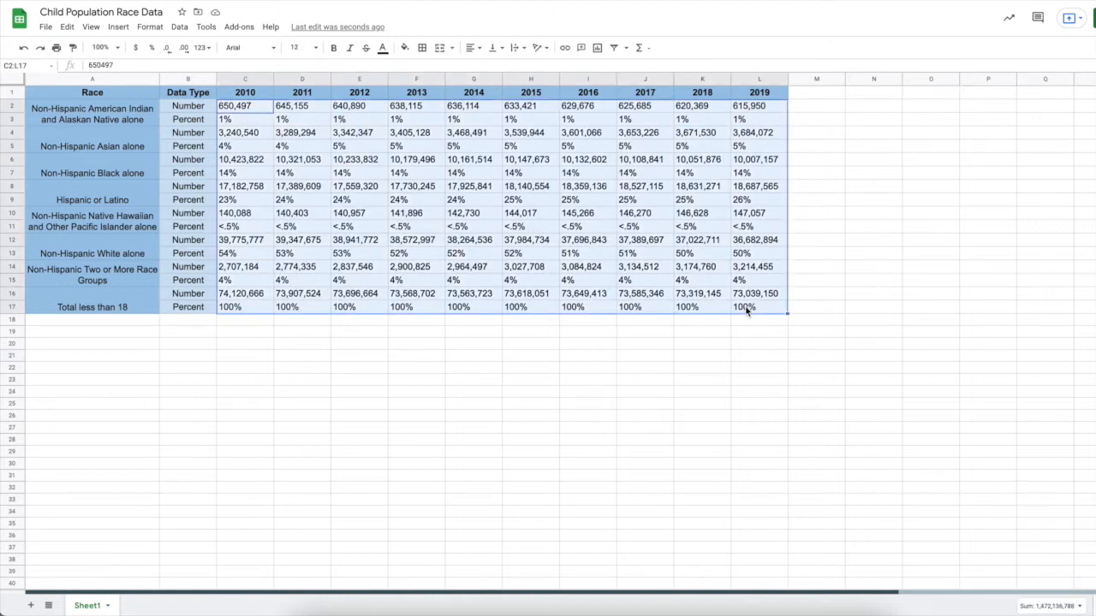
pyautogui.click(473, 47)
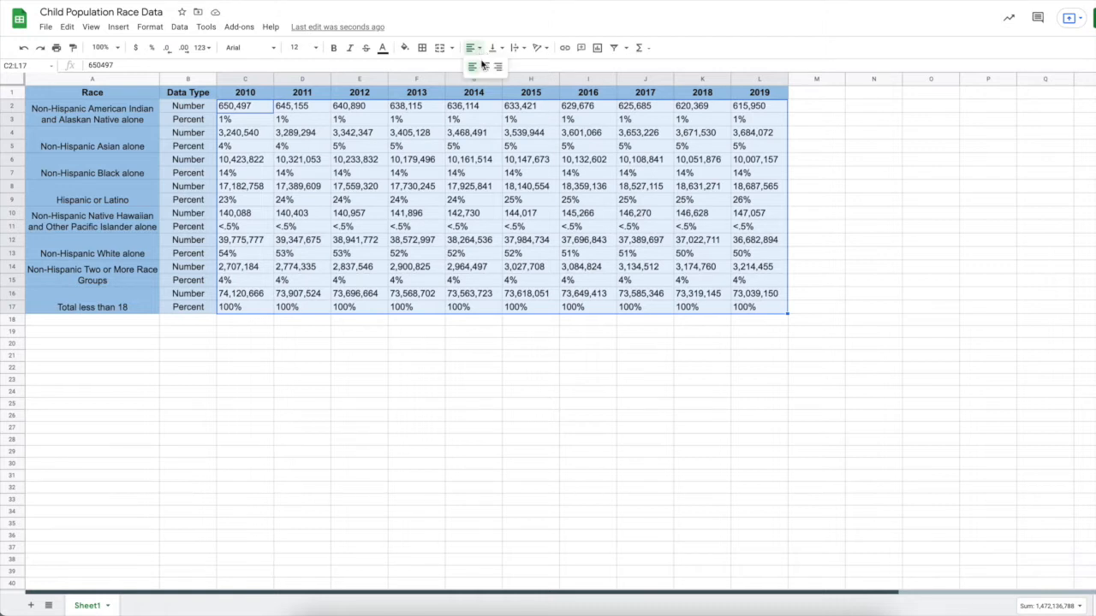
pyautogui.click(485, 66)
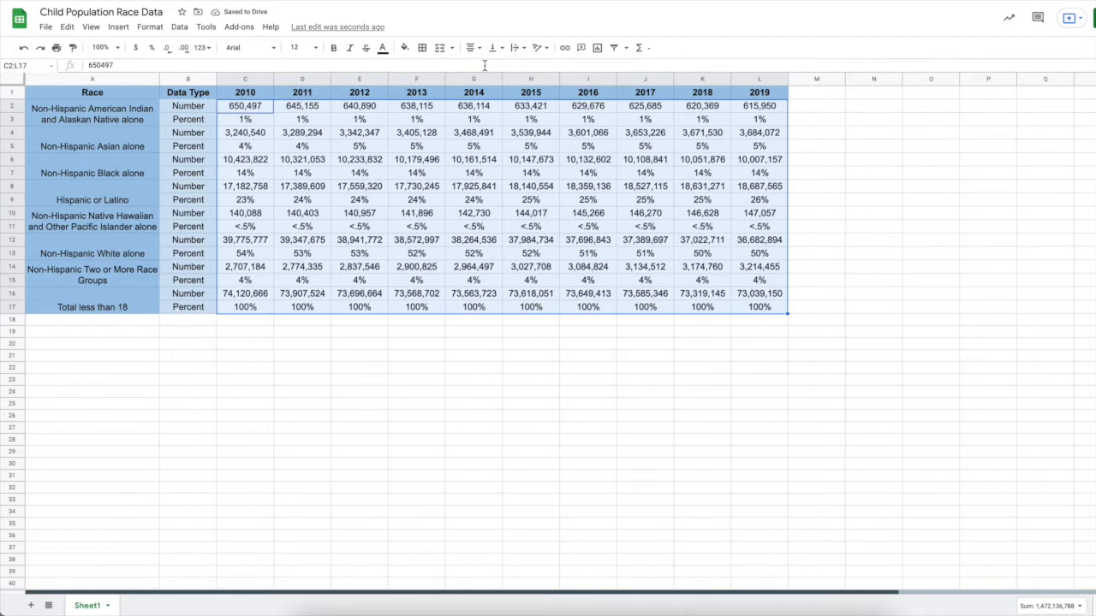
pyautogui.click(315, 48)
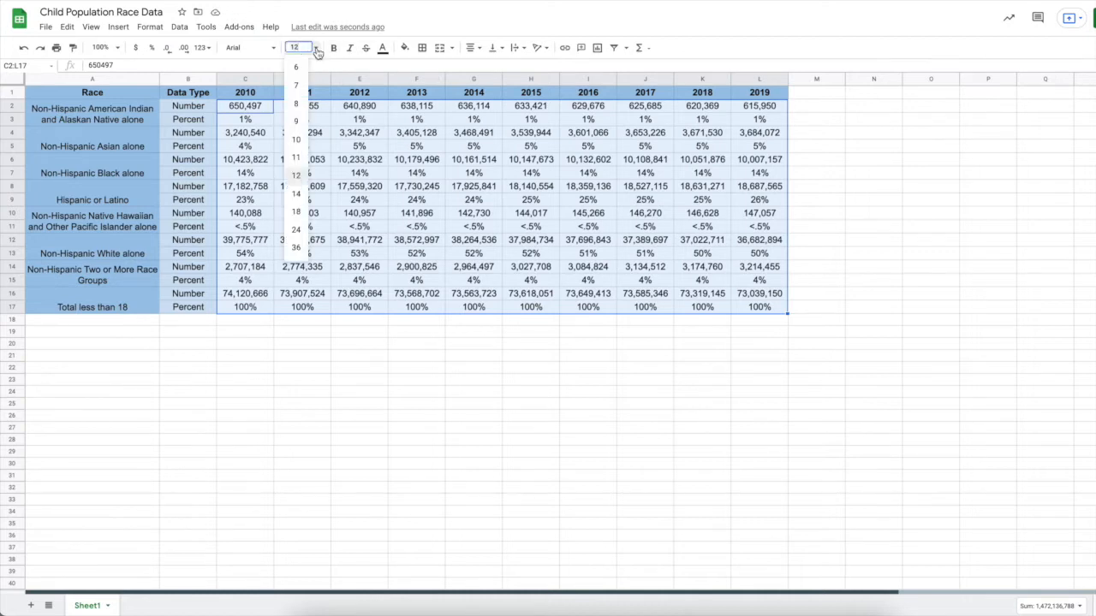
pyautogui.click(299, 161)
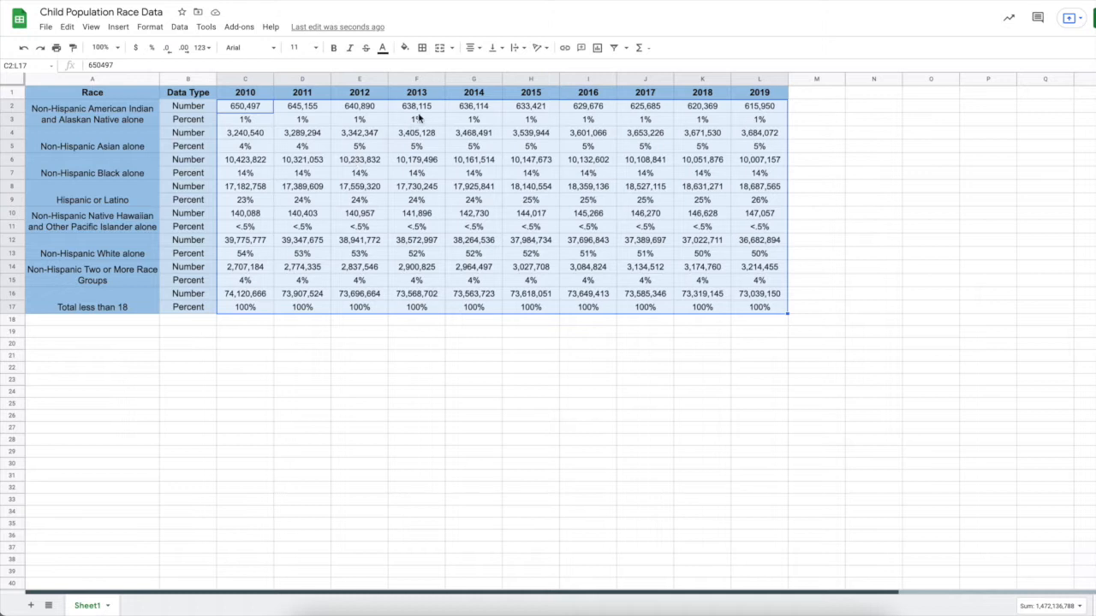
# Apply all borders to the yearly figures in C2:L17
pyautogui.click(422, 48)
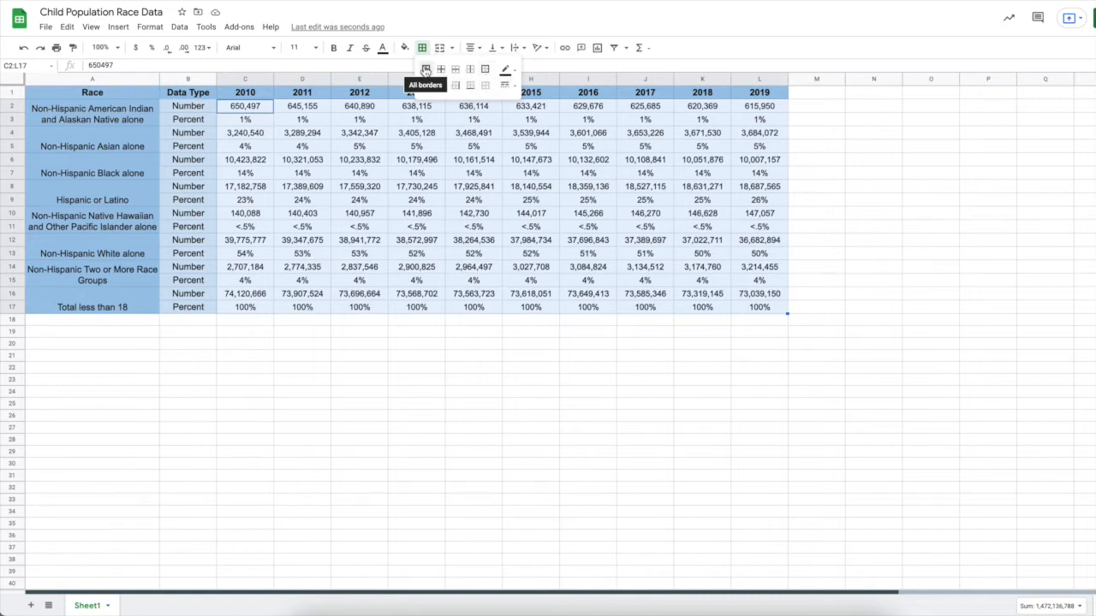
pyautogui.click(425, 70)
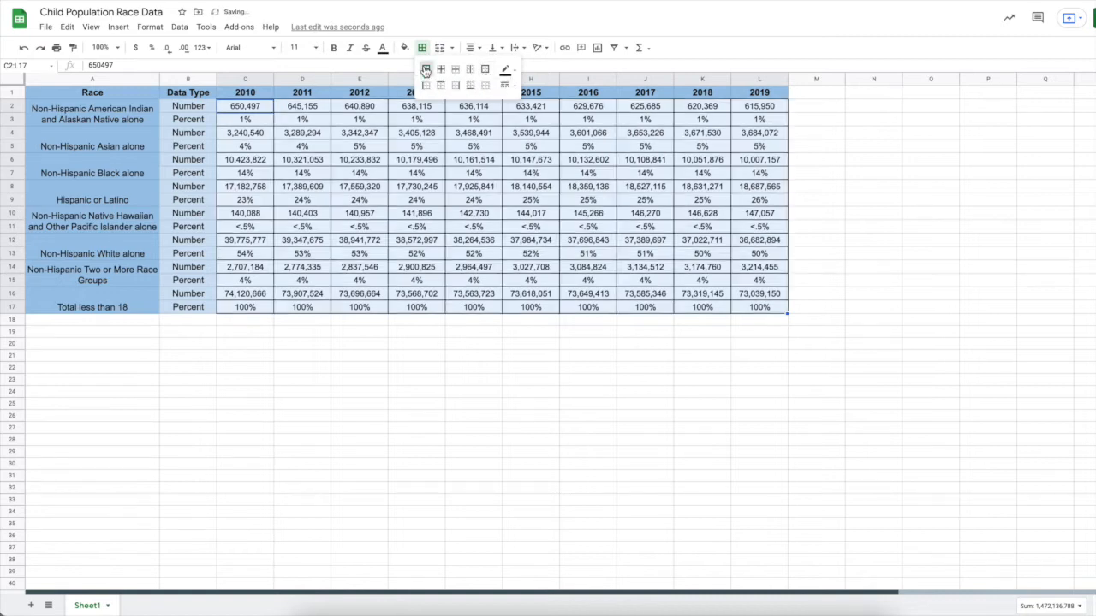
pyautogui.click(430, 420)
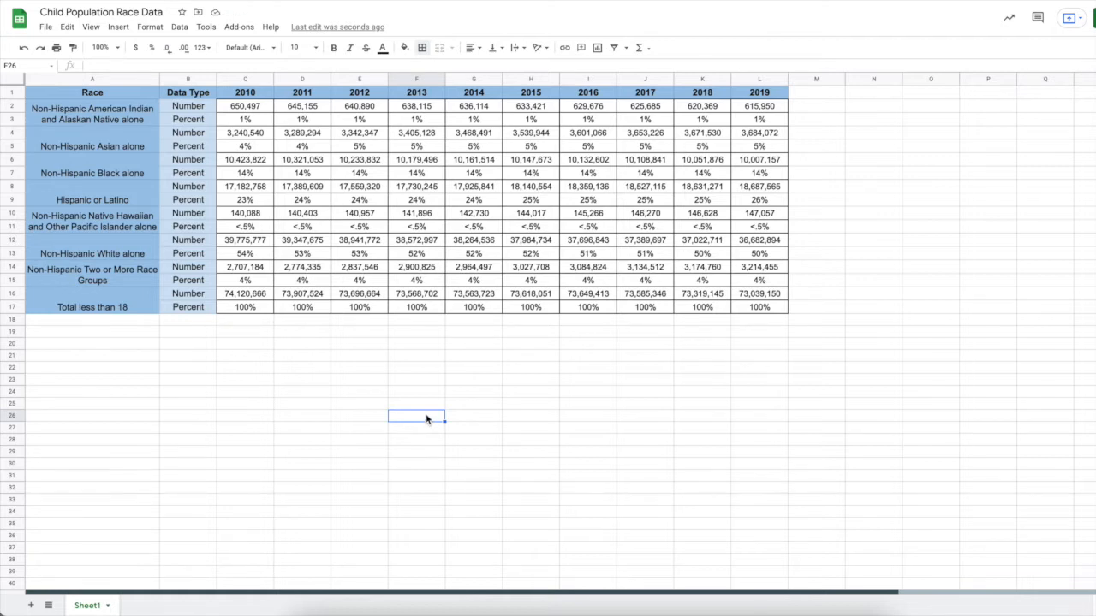
# Fill the American Indian and Alaskan Native yearly figures in C2:L3 with a light green
pyautogui.click(75, 122)
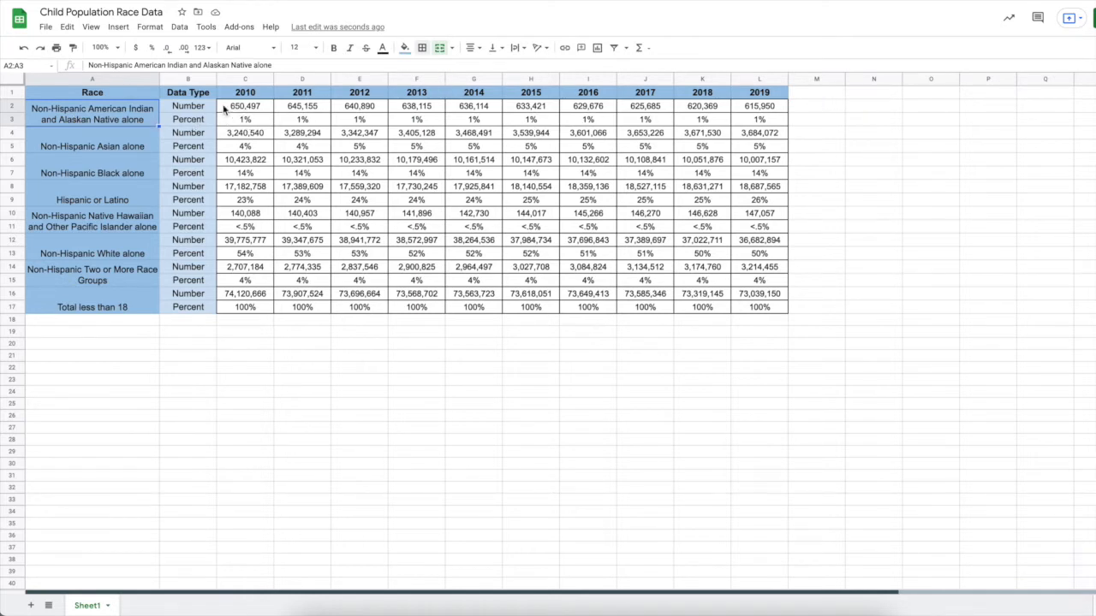
pyautogui.moveTo(248, 107); pyautogui.dragTo(759, 117)
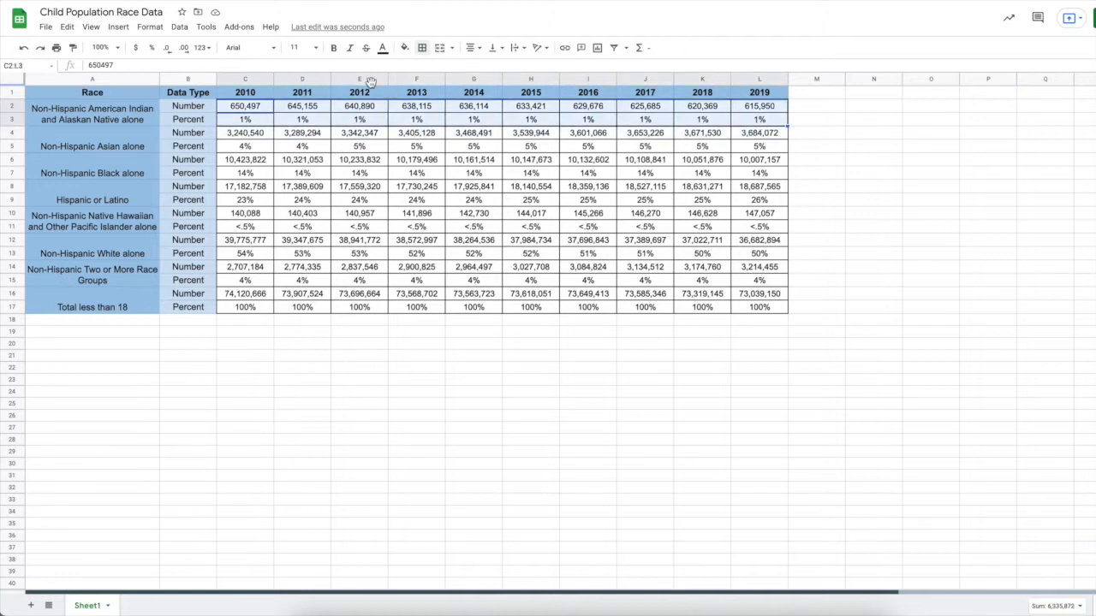
pyautogui.click(405, 48)
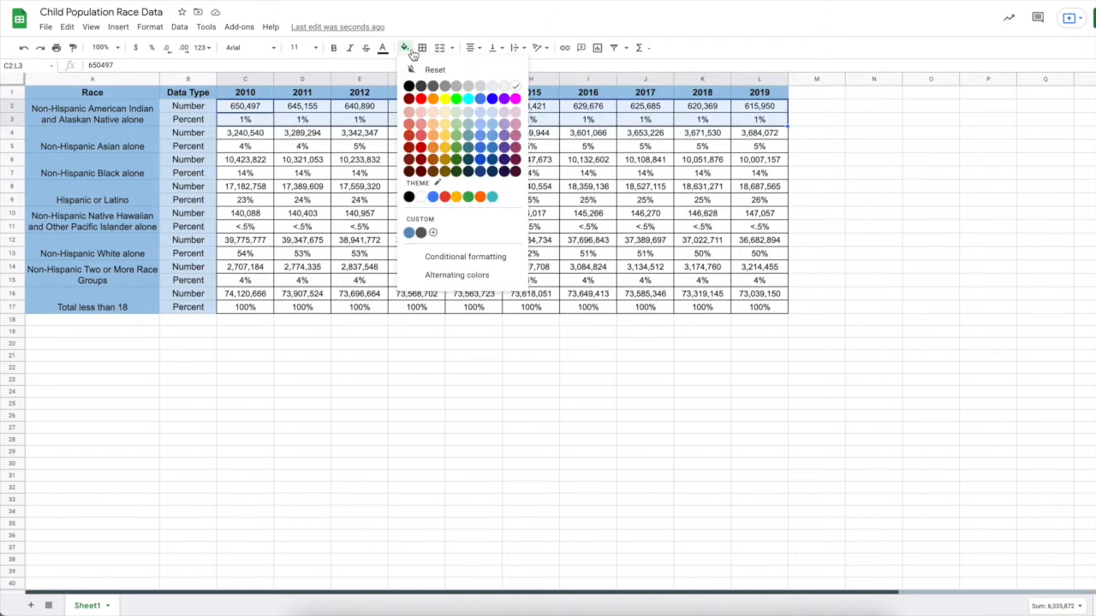
pyautogui.click(457, 113)
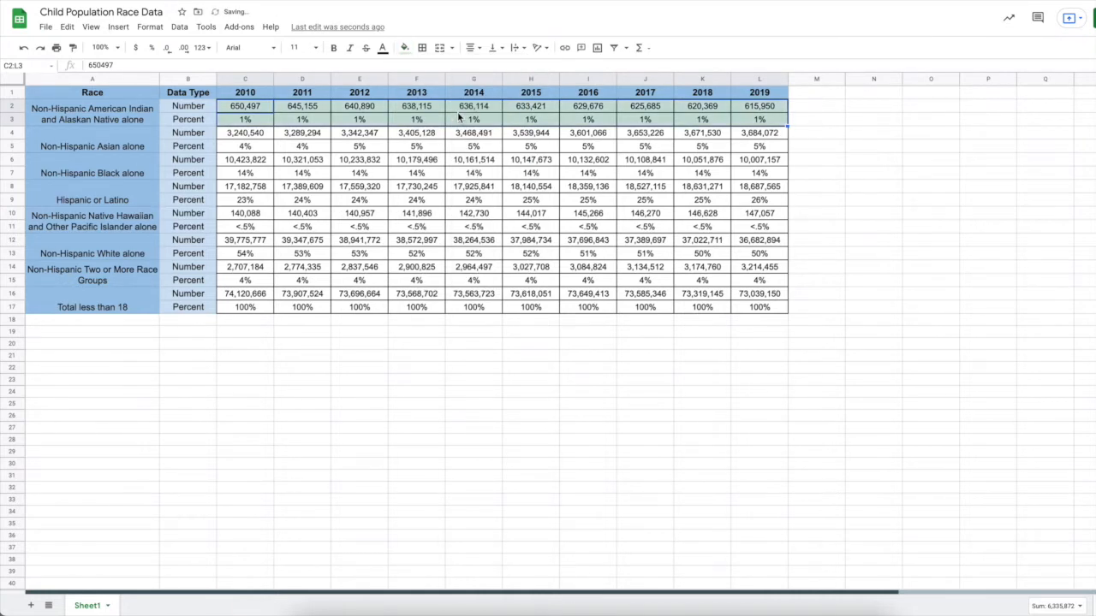
# Fill the Non-Hispanic Black yearly figures in C6:L7 with the same light green as C2:L3
pyautogui.click(252, 135)
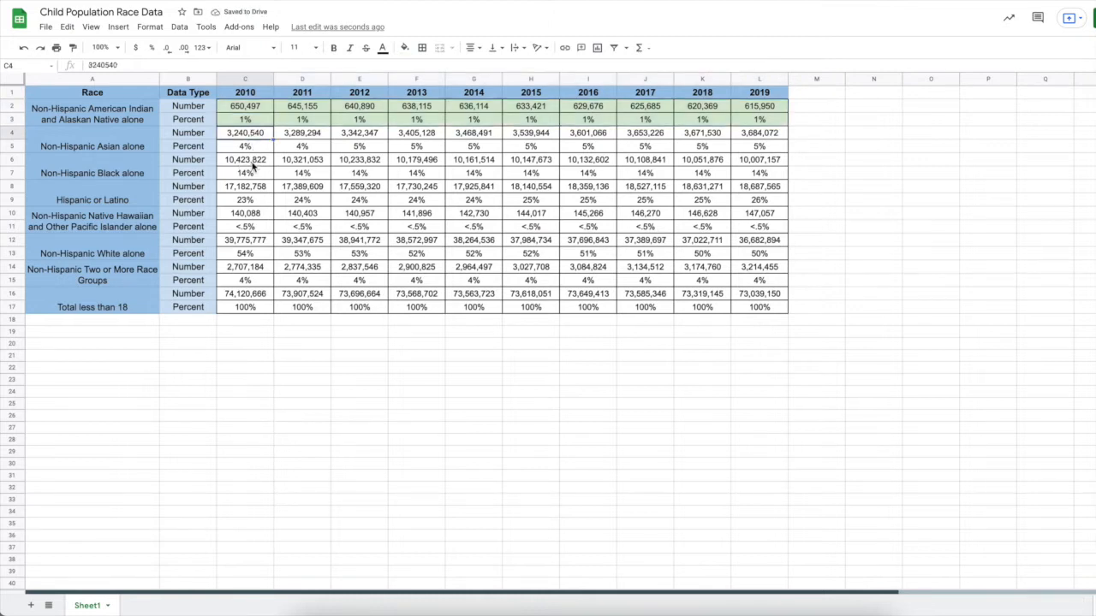
pyautogui.moveTo(254, 160); pyautogui.dragTo(761, 173)
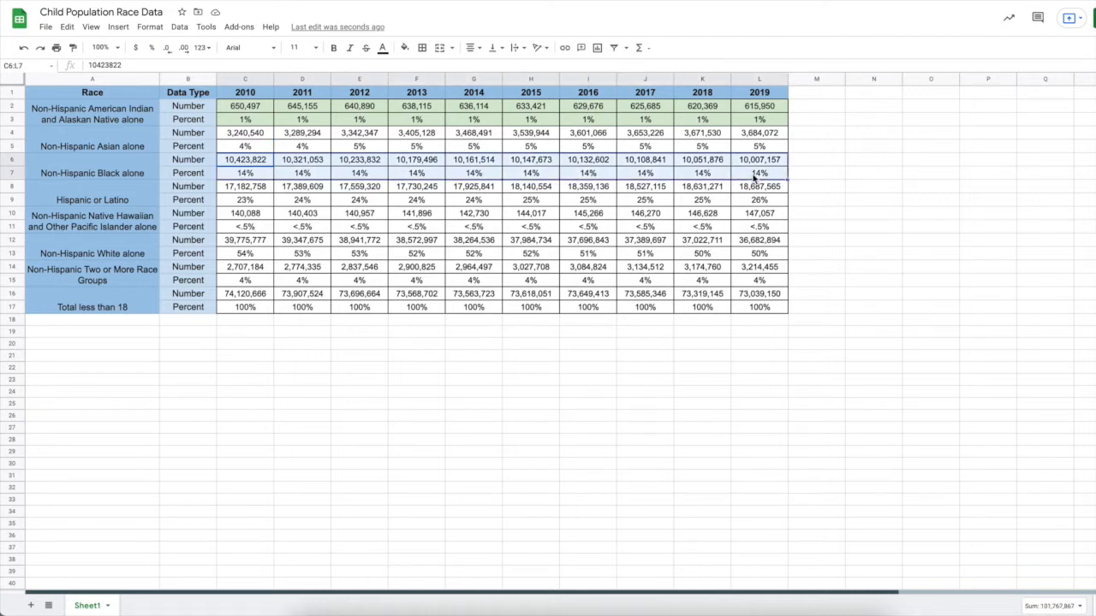
pyautogui.click(405, 48)
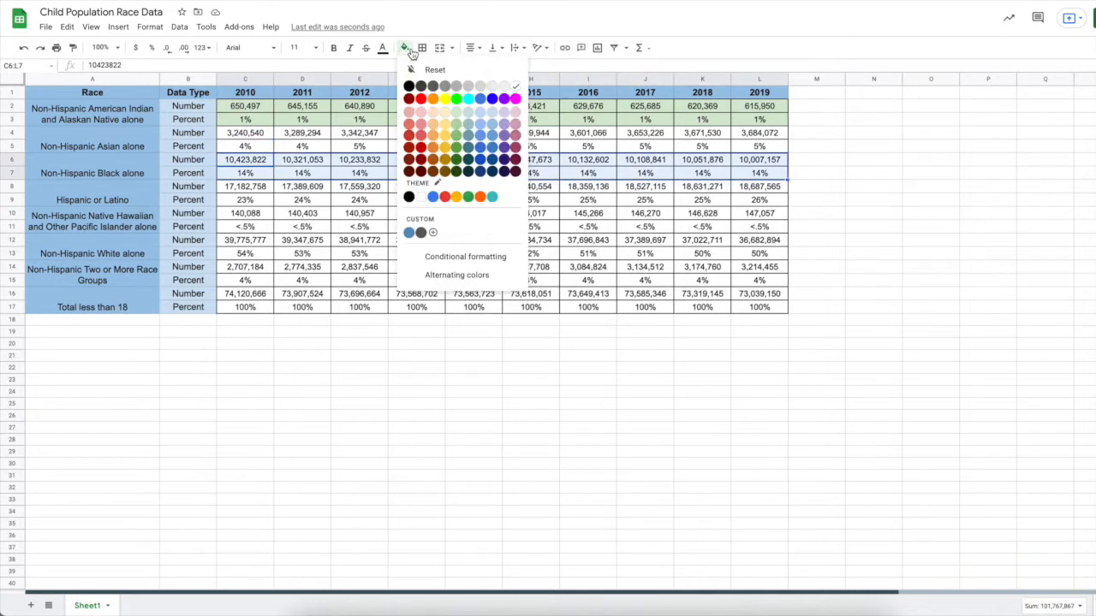
pyautogui.click(458, 119)
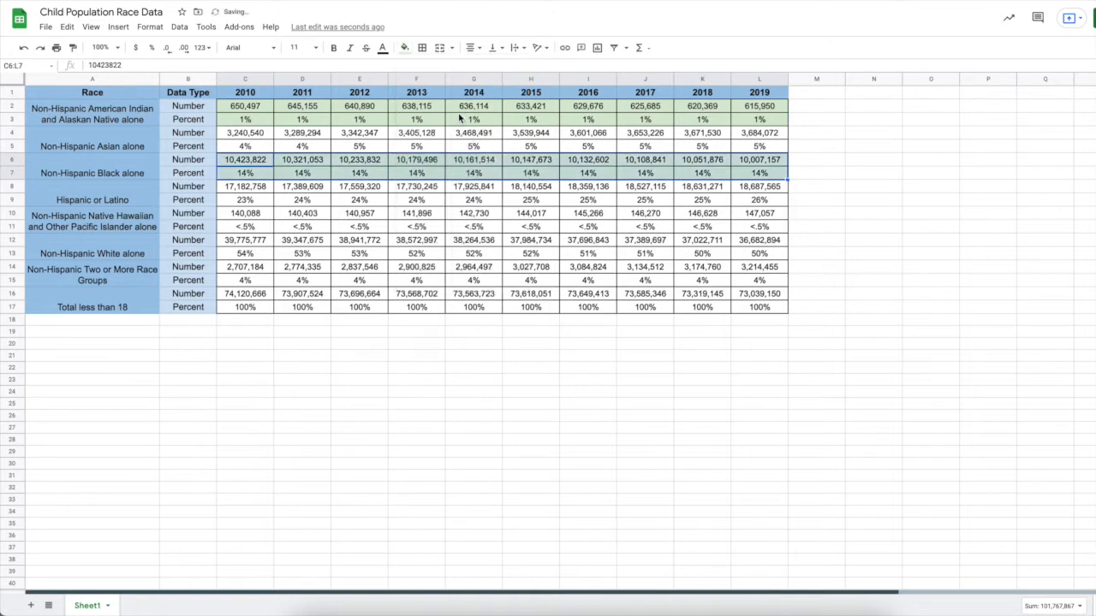
# Repeat the light green fill on the yearly figures in C10:L11 and C14:L15 to continue the alternating bands
pyautogui.click(252, 217)
pyautogui.moveTo(252, 217); pyautogui.dragTo(748, 228)
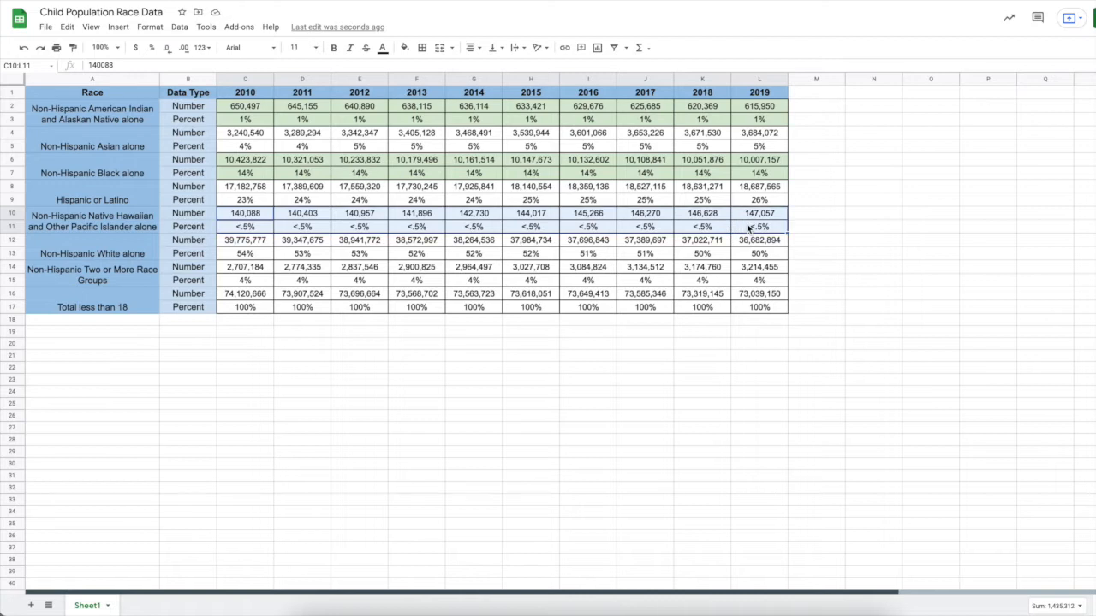
pyautogui.press('super+y')
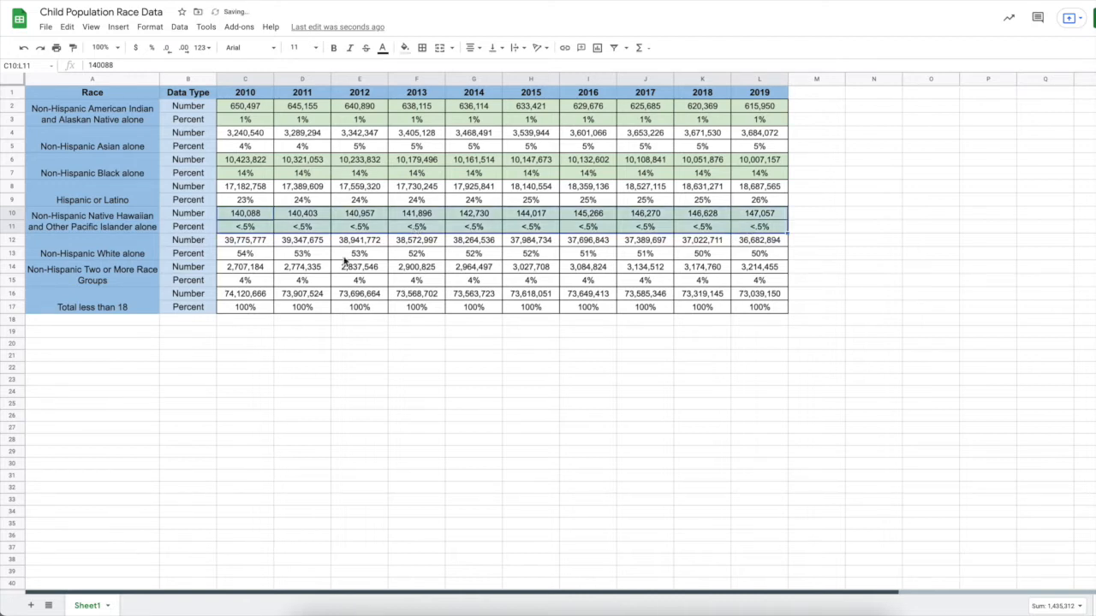
pyautogui.moveTo(240, 272); pyautogui.dragTo(760, 283)
pyautogui.press('super+y')
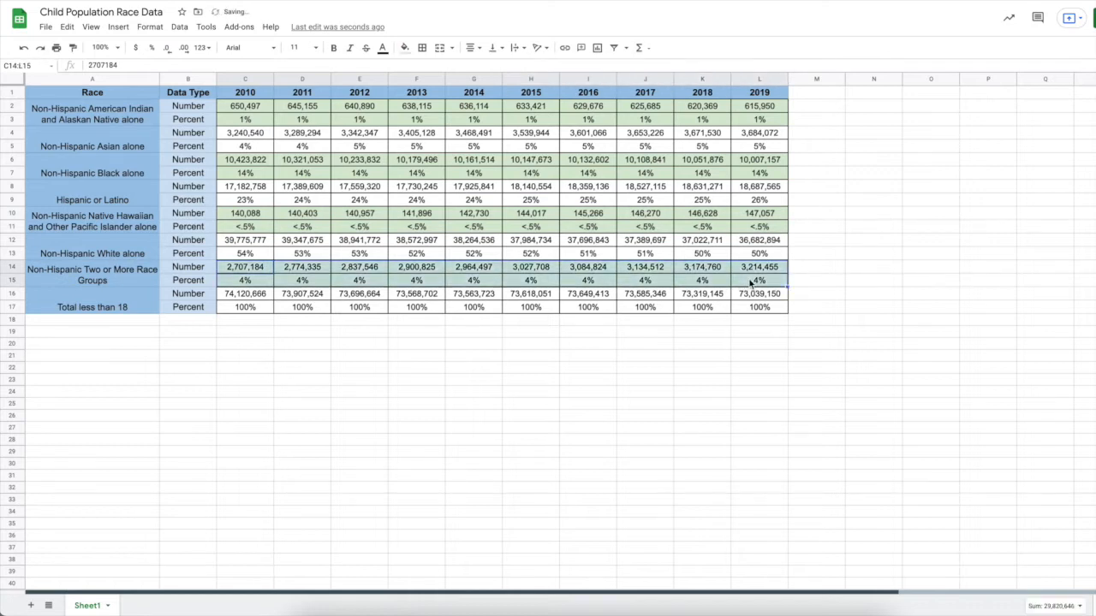
pyautogui.click(516, 412)
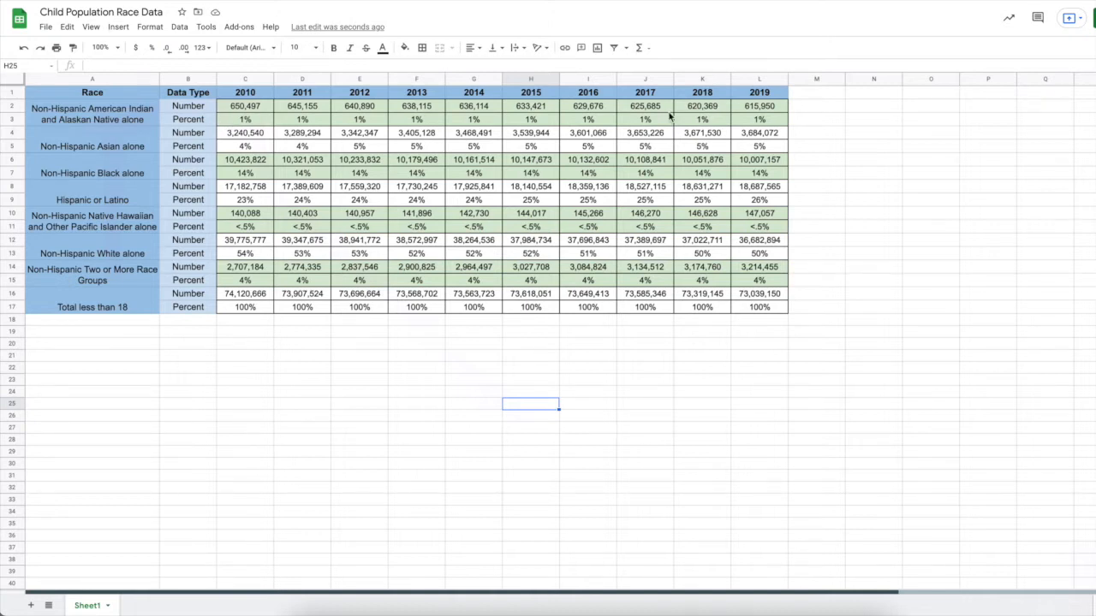
pyautogui.click(765, 110)
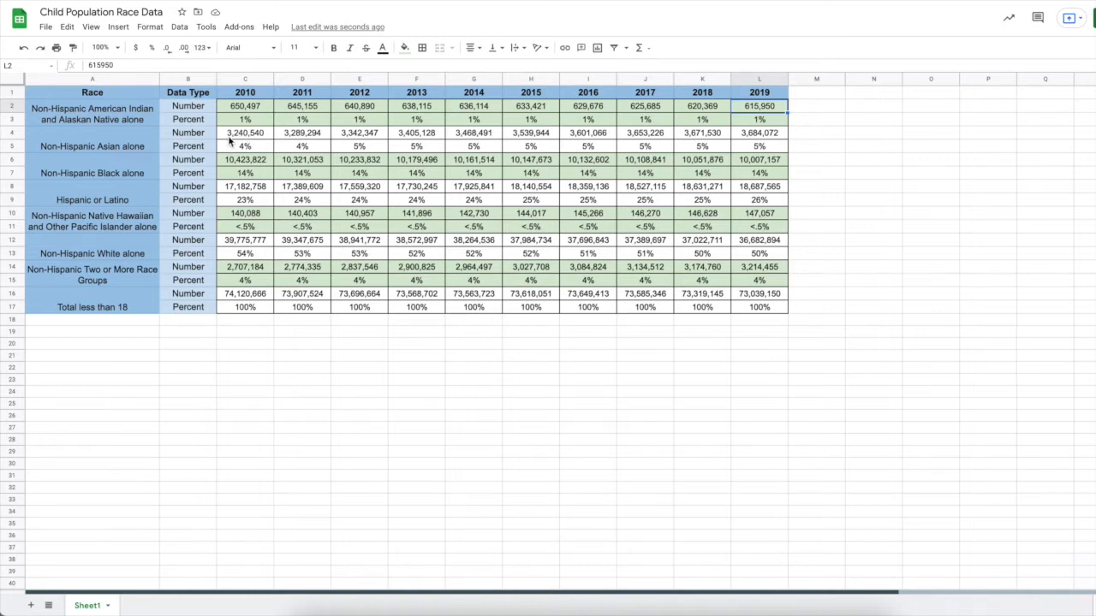
pyautogui.click(256, 135)
pyautogui.click(256, 148)
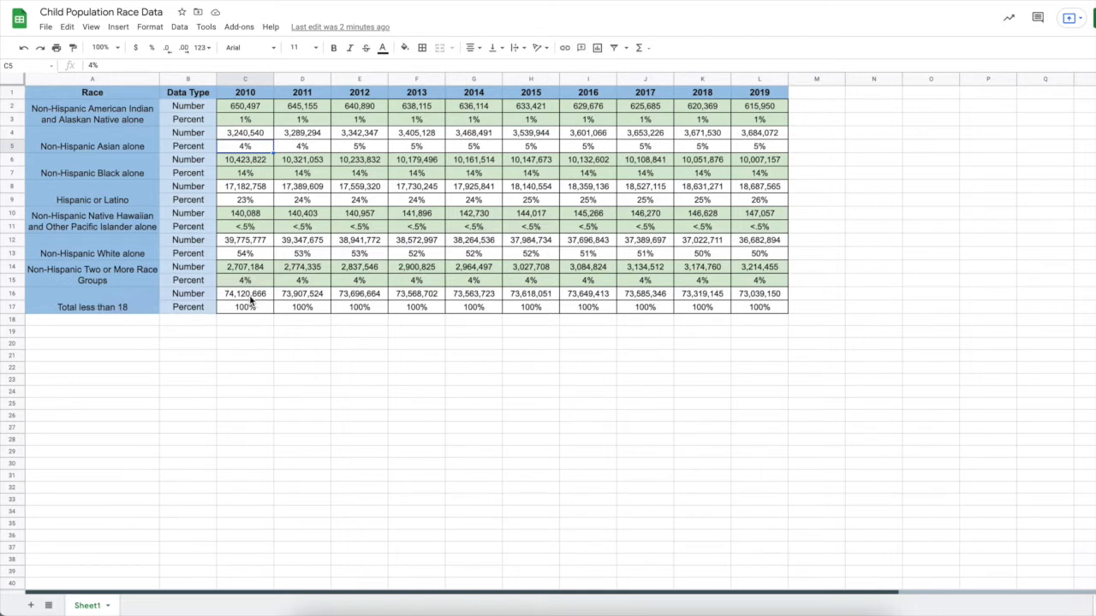
pyautogui.click(110, 304)
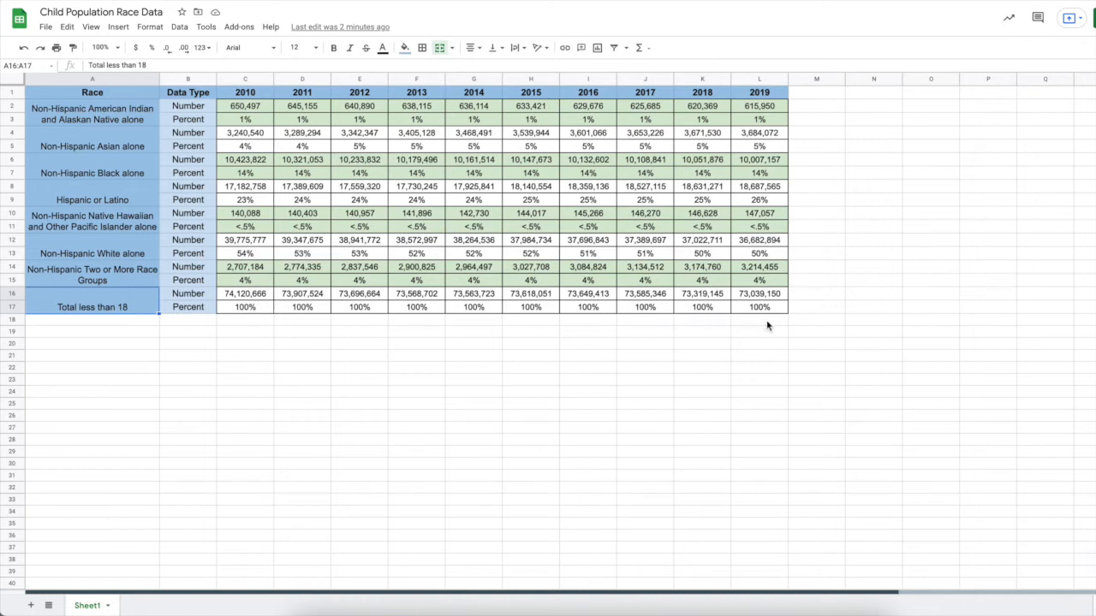
pyautogui.click(249, 297)
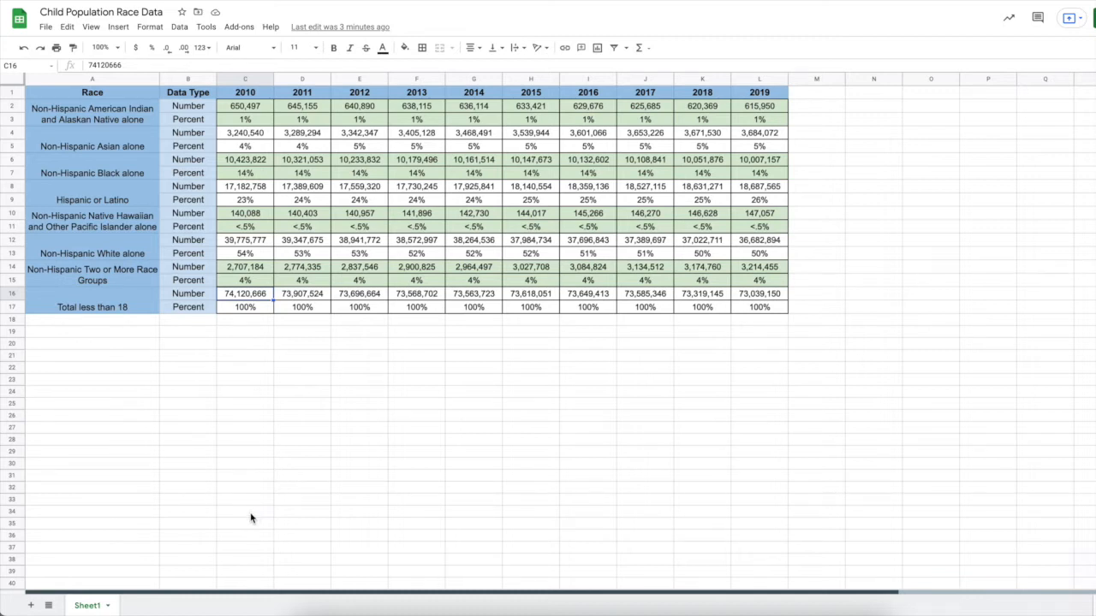
# Duplicate Sheet1 and continue working in the copied sheet
pyautogui.rightClick(86, 608)
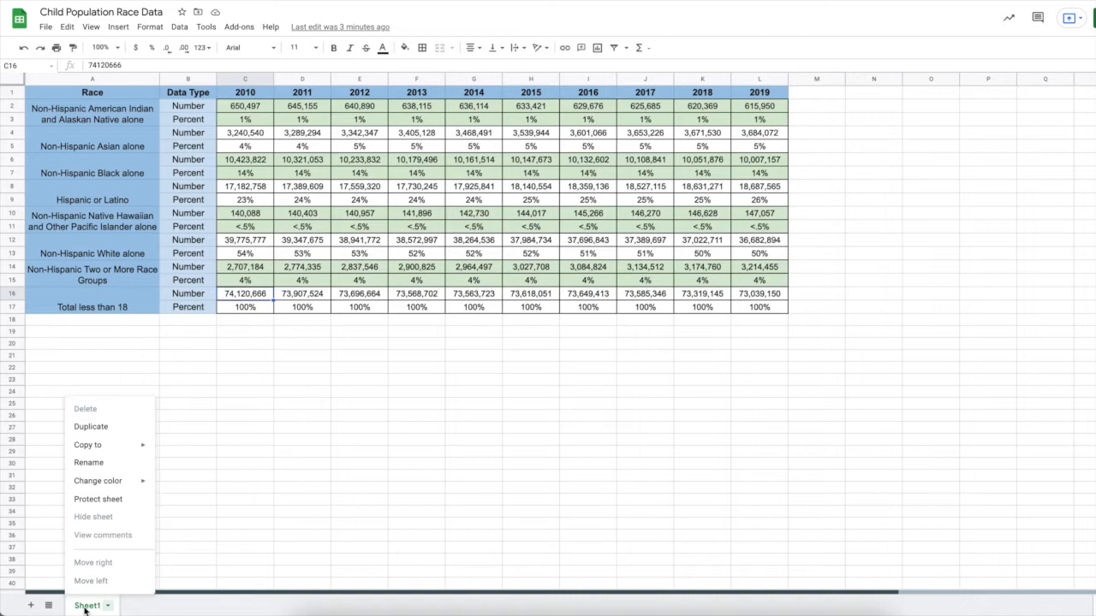
pyautogui.click(91, 427)
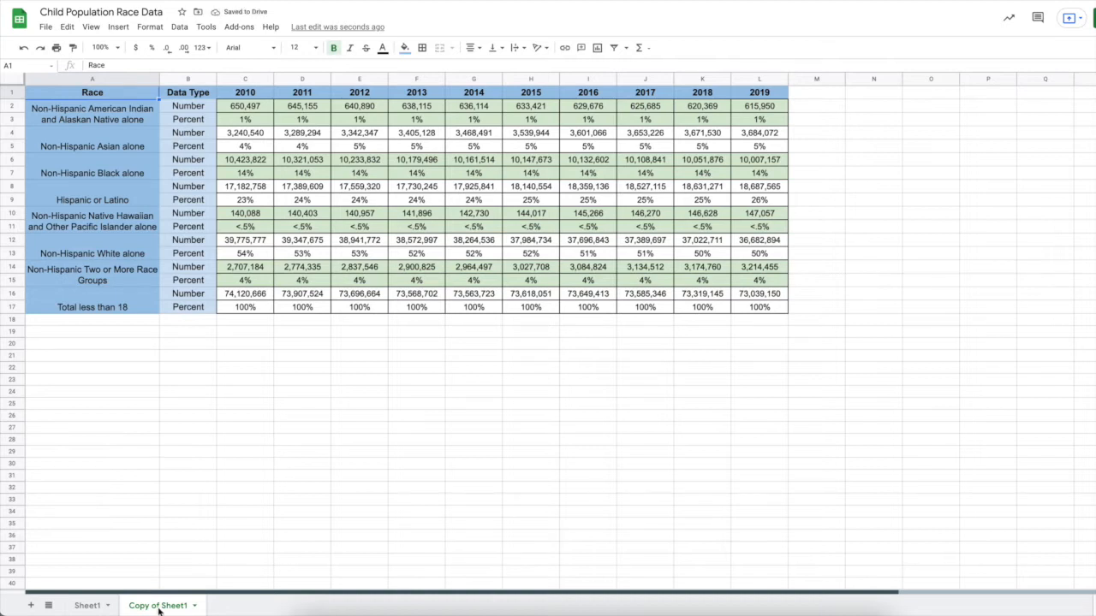
pyautogui.click(89, 607)
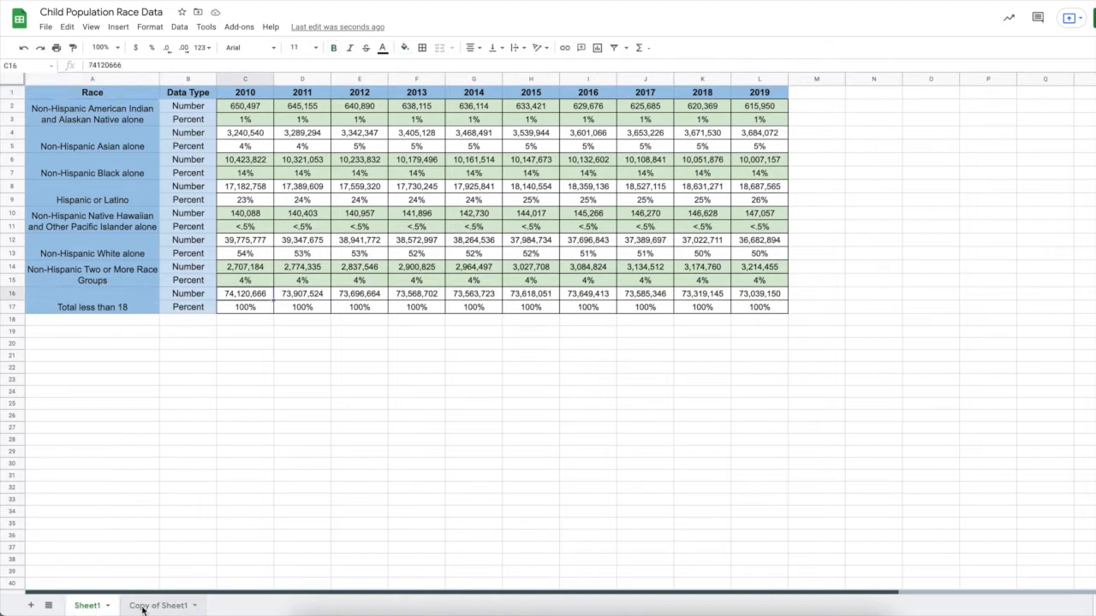
pyautogui.click(143, 608)
pyautogui.click(203, 531)
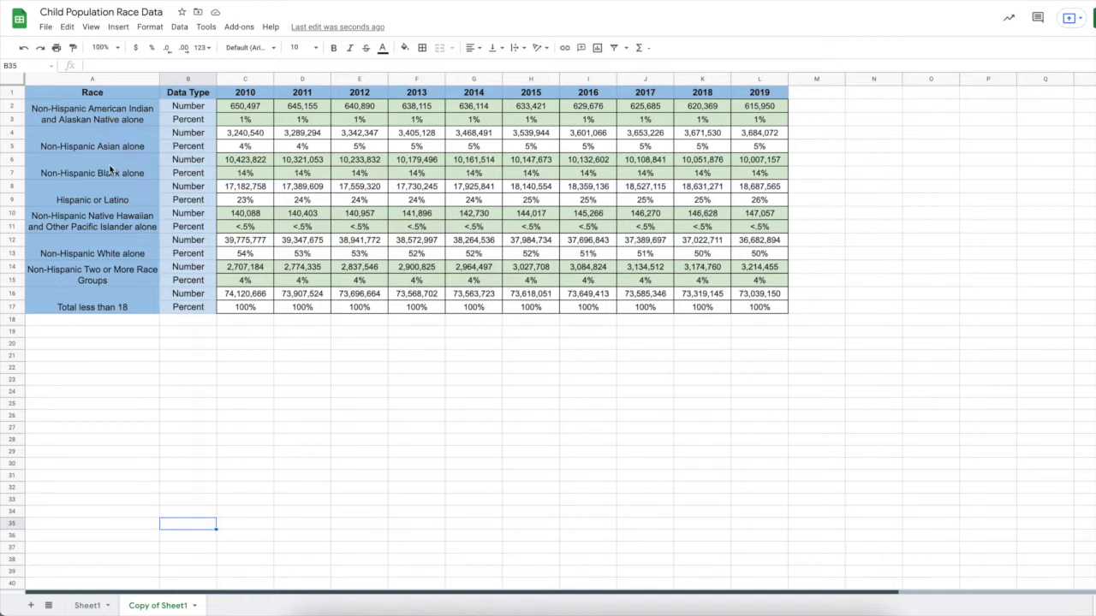
# Unmerge the race name cells A2:A17 in the copied sheet
pyautogui.click(82, 119)
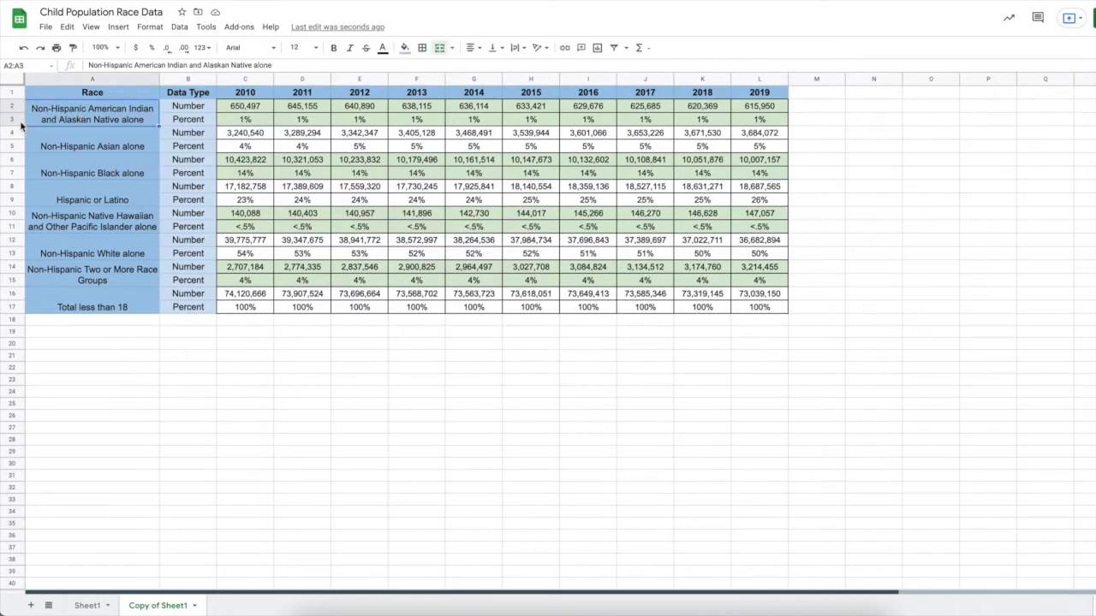
pyautogui.click(128, 322)
pyautogui.moveTo(124, 112); pyautogui.dragTo(129, 311)
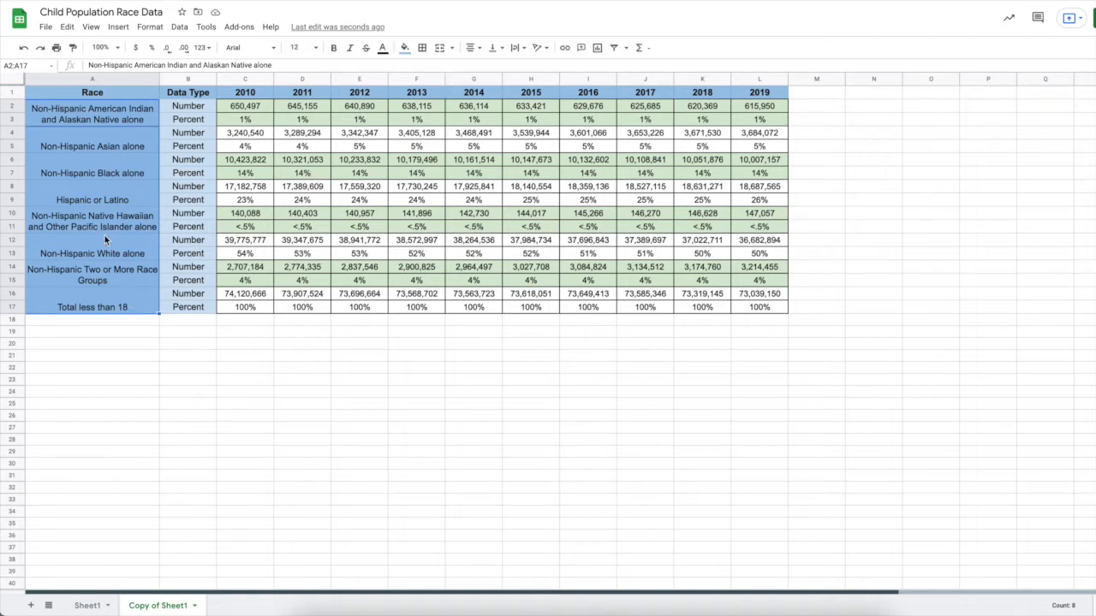
pyautogui.click(452, 49)
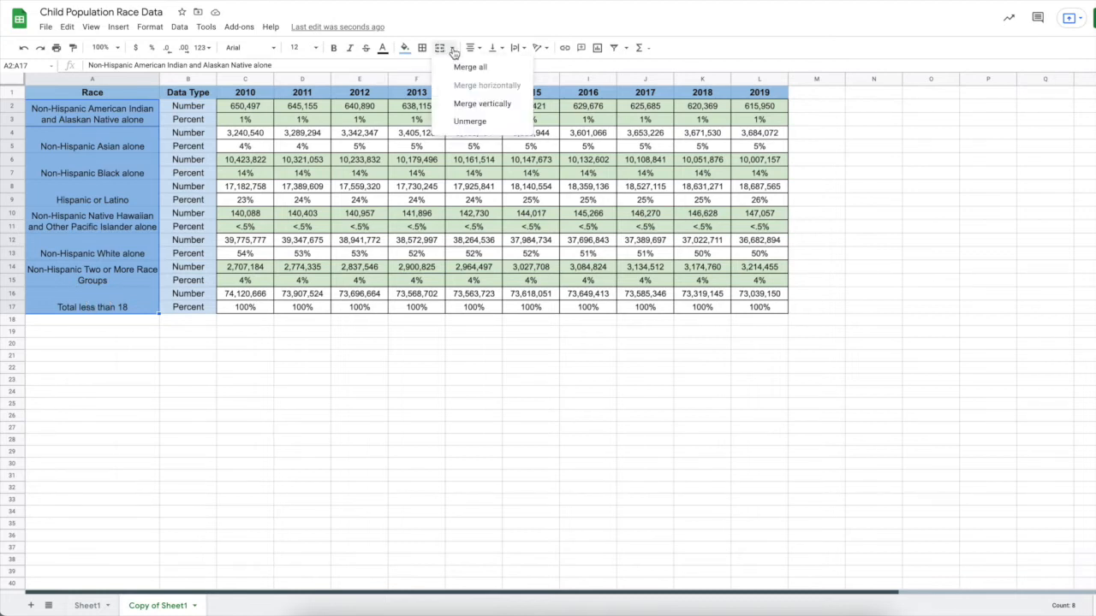
pyautogui.click(469, 123)
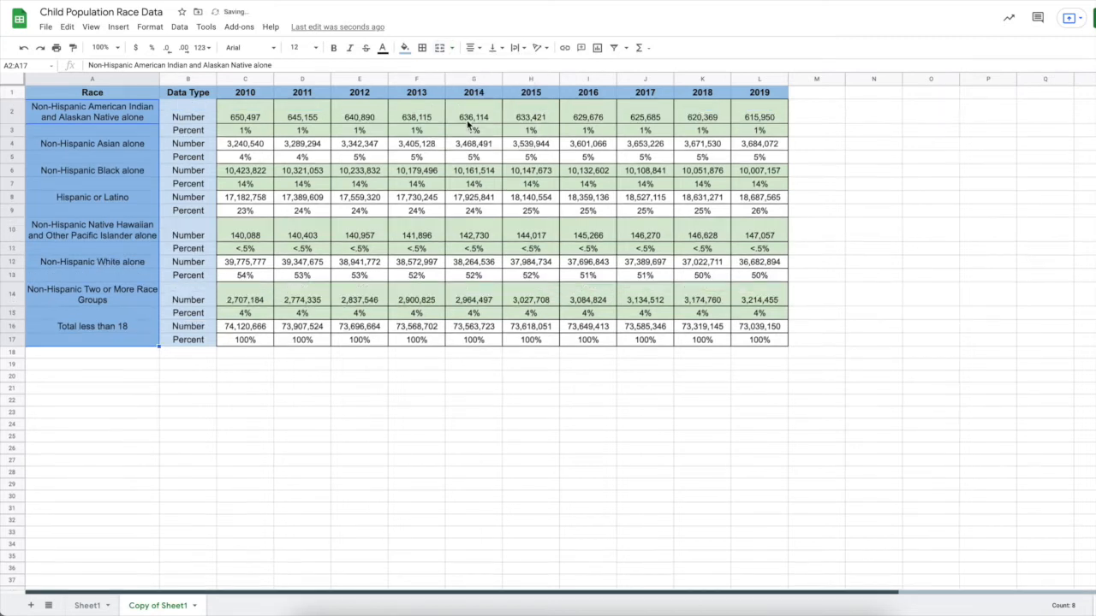
pyautogui.click(184, 416)
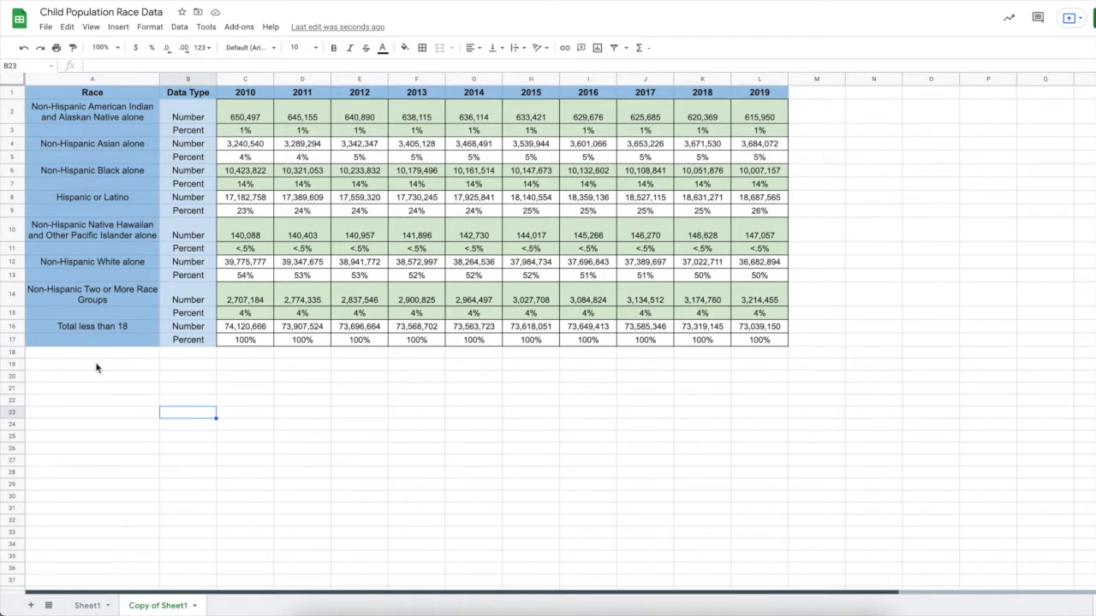
pyautogui.click(102, 394)
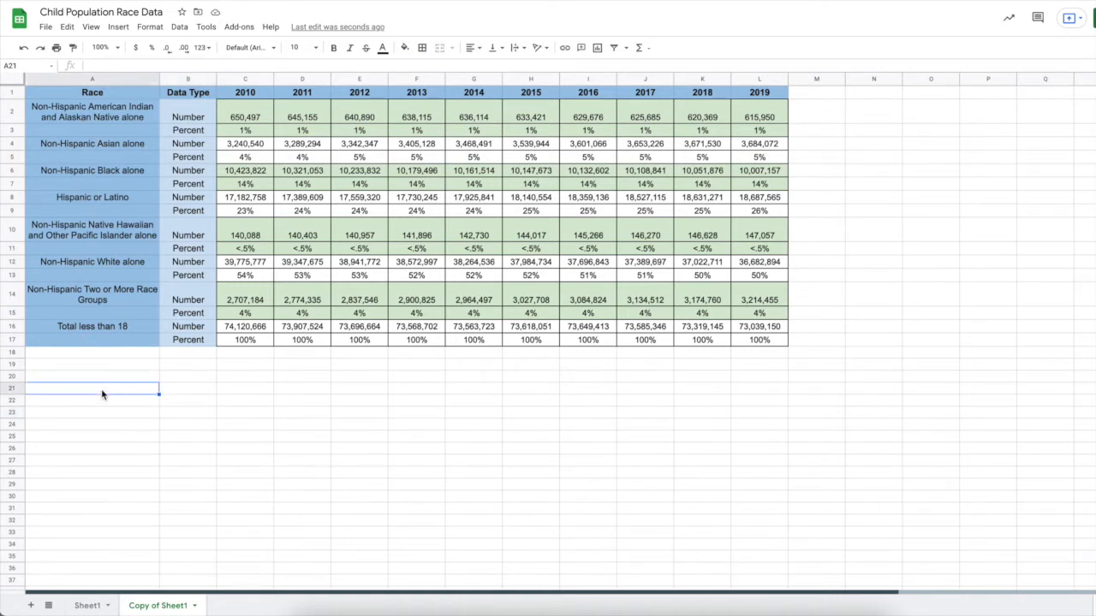
# Delete row 3, the Percent row of the American Indian and Alaskan Native group, from the copied sheet
pyautogui.click(13, 130)
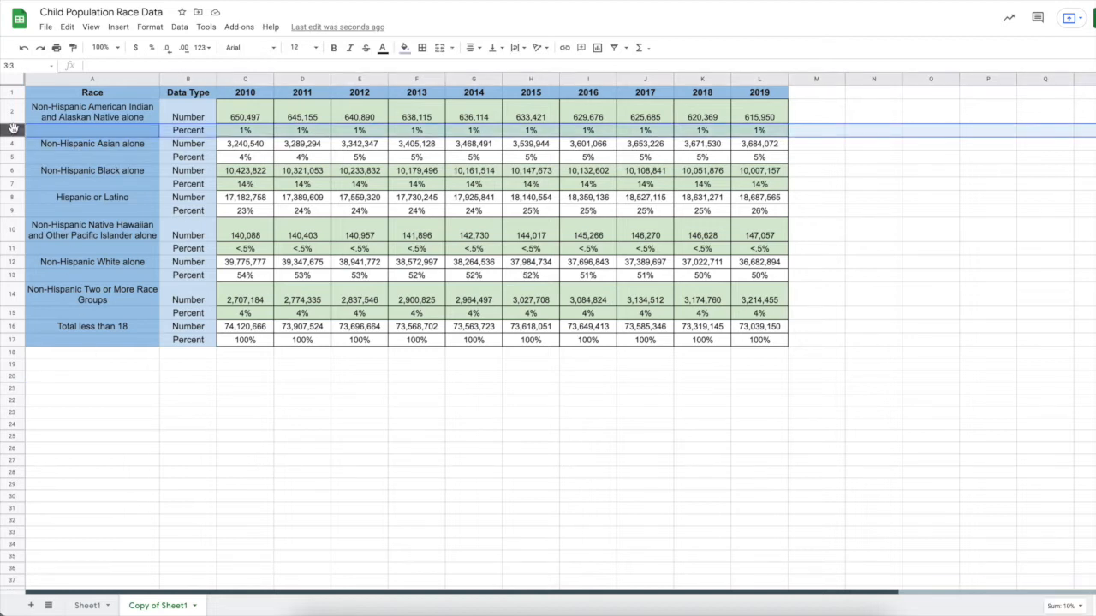
pyautogui.rightClick(12, 130)
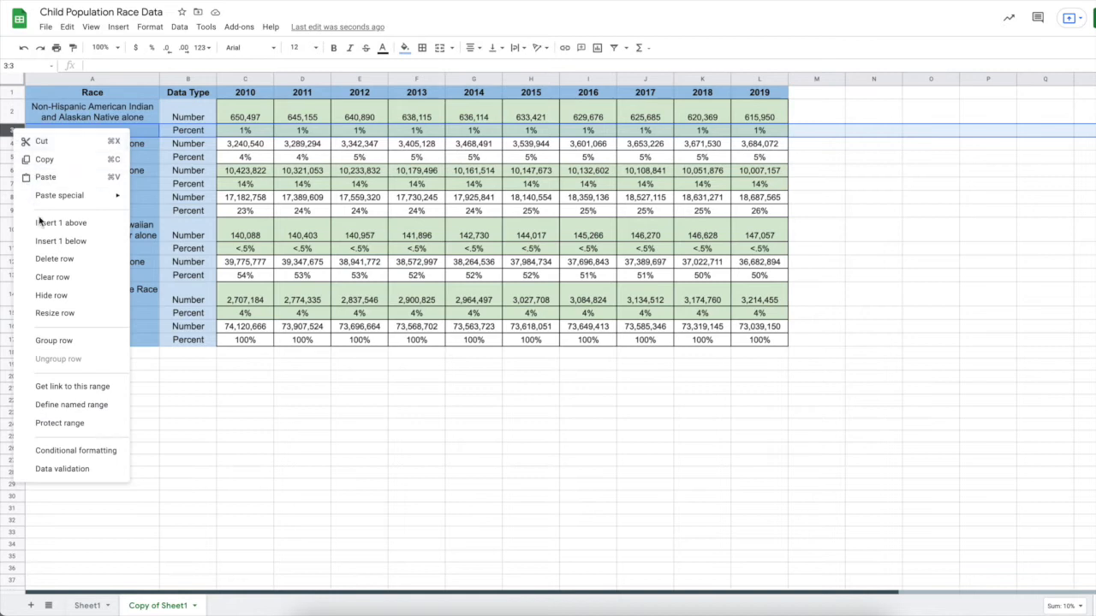
pyautogui.click(44, 258)
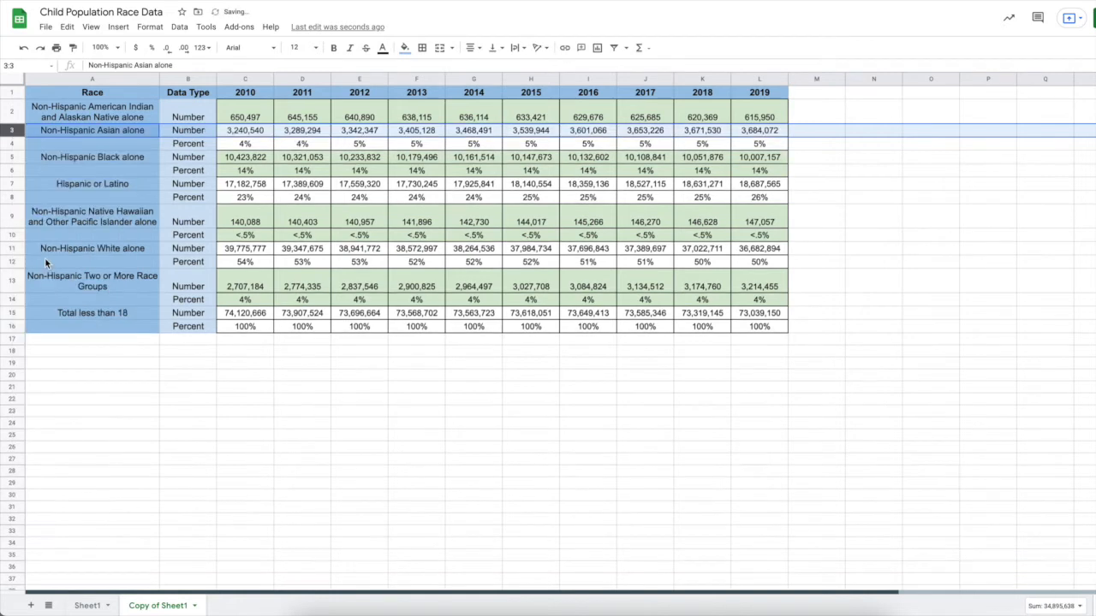
pyautogui.click(11, 142)
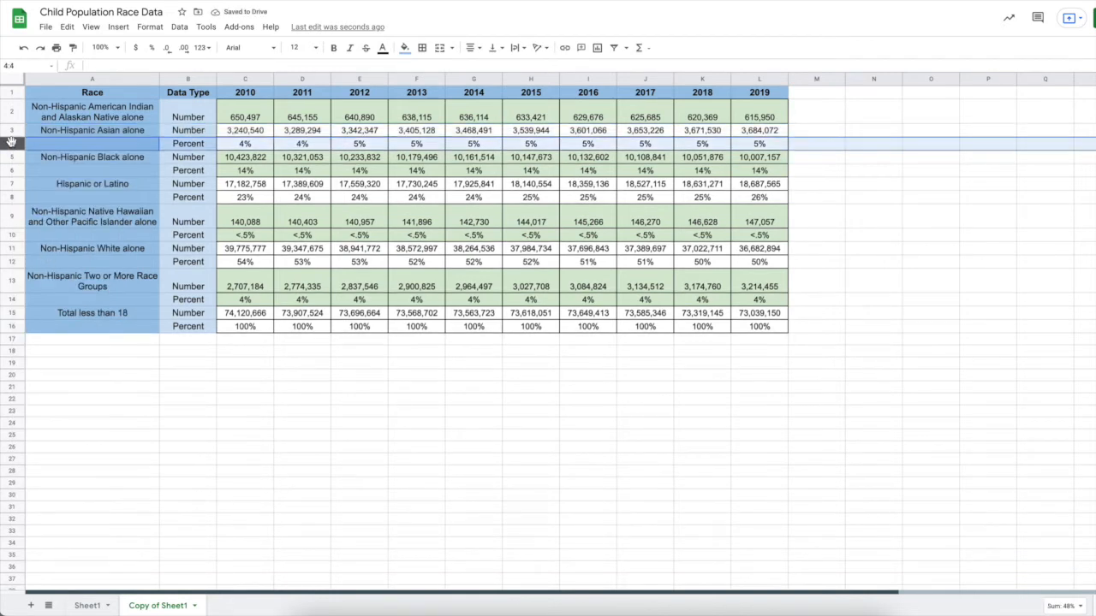
pyautogui.keyDown('shift'); pyautogui.click(12, 172); pyautogui.keyUp('shift')
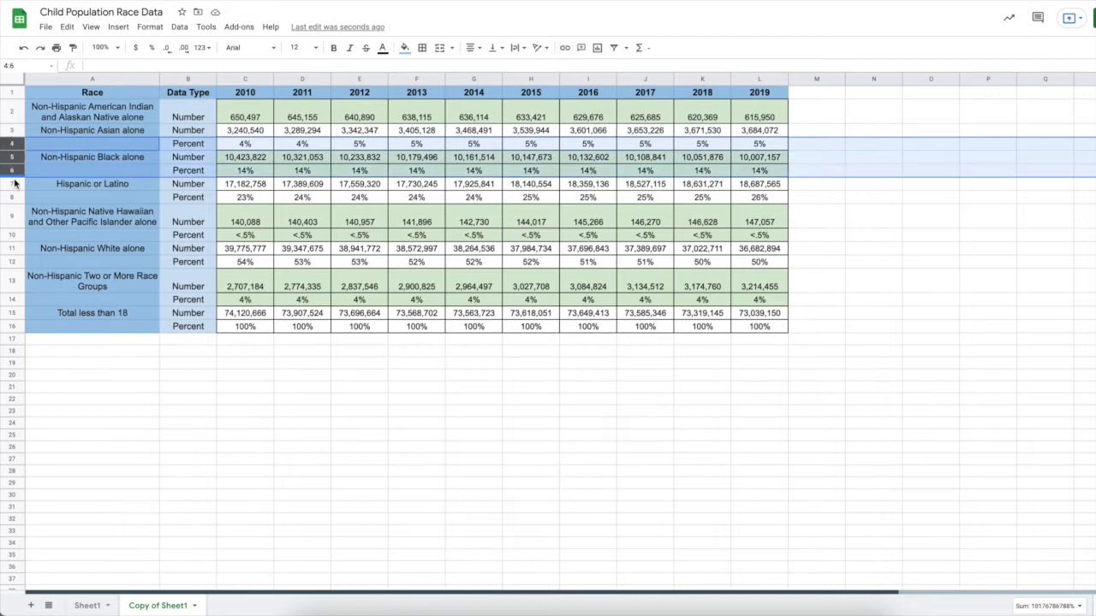
pyautogui.click(36, 203)
# Delete the remaining Percent rows 4, 6, 8, 10, 12, 14 and 16 together with the Total less than 18 row 15
pyautogui.click(11, 142)
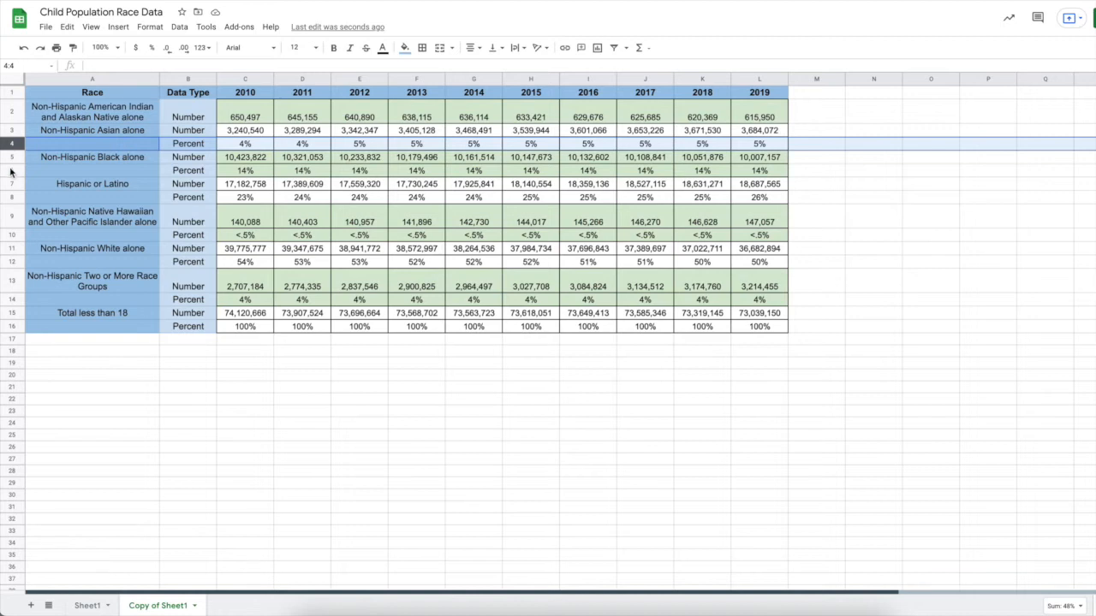
pyautogui.keyDown('ctrl'); pyautogui.click(10, 170); pyautogui.keyUp('ctrl')
pyautogui.keyDown('ctrl'); pyautogui.click(11, 197); pyautogui.keyUp('ctrl')
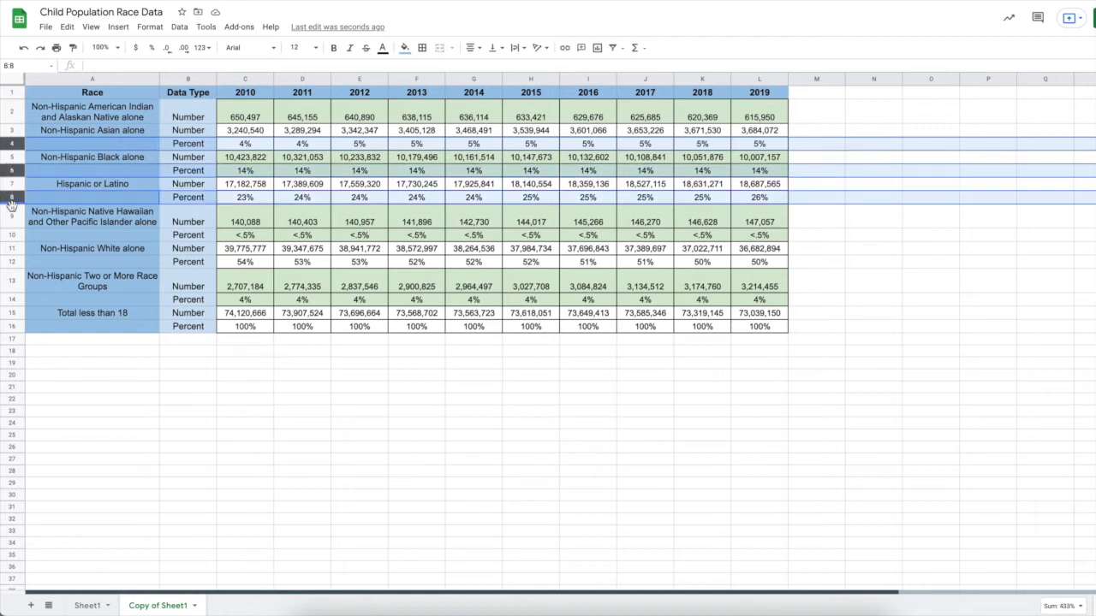
pyautogui.keyDown('ctrl'); pyautogui.click(11, 235); pyautogui.keyUp('ctrl')
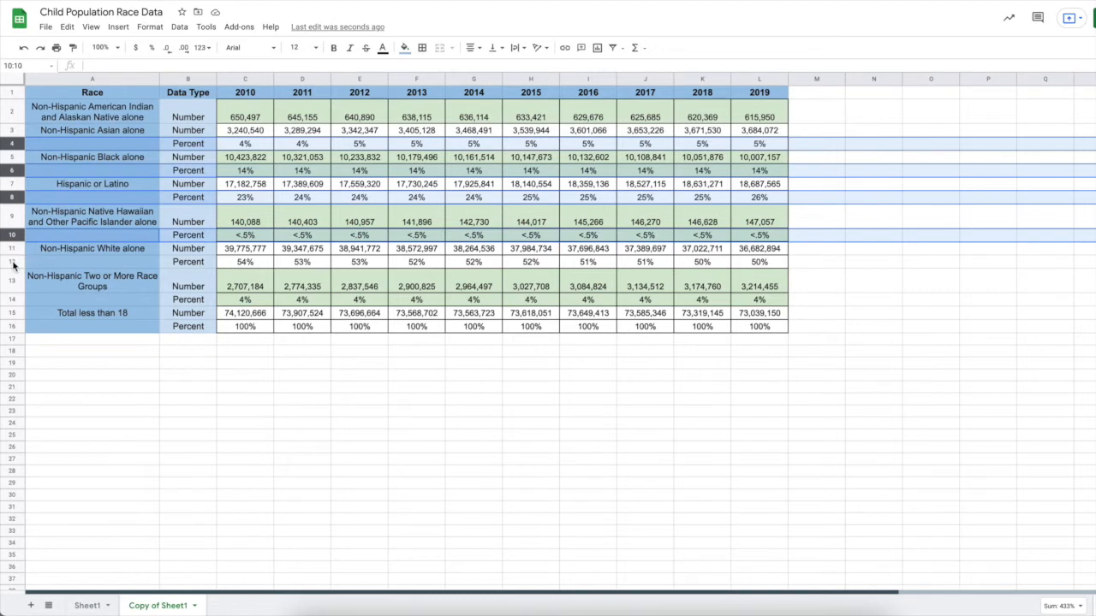
pyautogui.keyDown('ctrl'); pyautogui.click(12, 262); pyautogui.keyUp('ctrl')
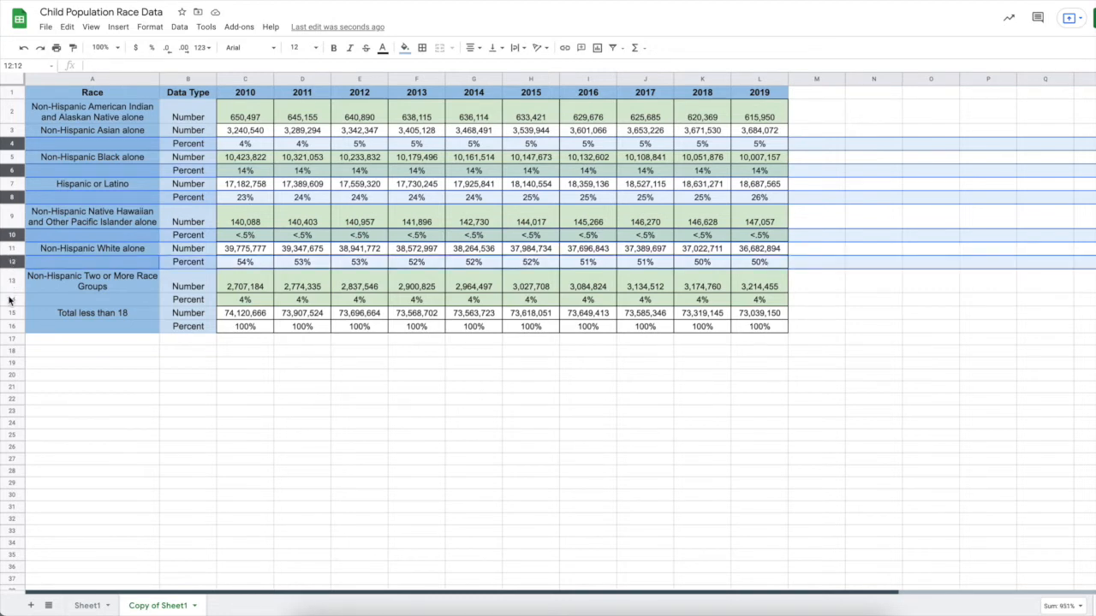
pyautogui.keyDown('ctrl'); pyautogui.click(9, 298); pyautogui.keyUp('ctrl')
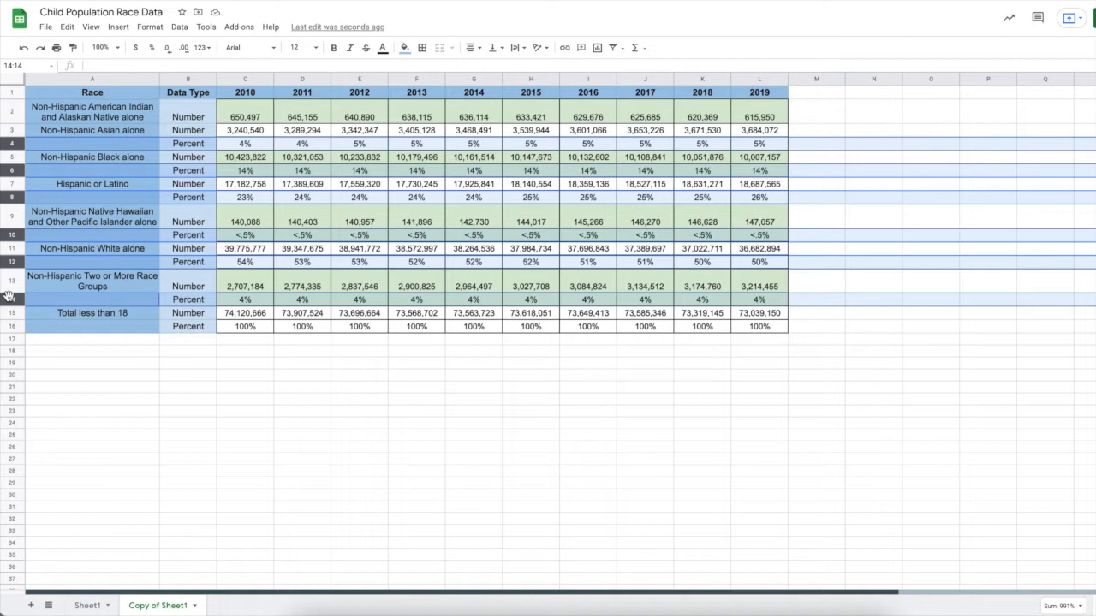
pyautogui.keyDown('ctrl'); pyautogui.click(10, 313); pyautogui.keyUp('ctrl')
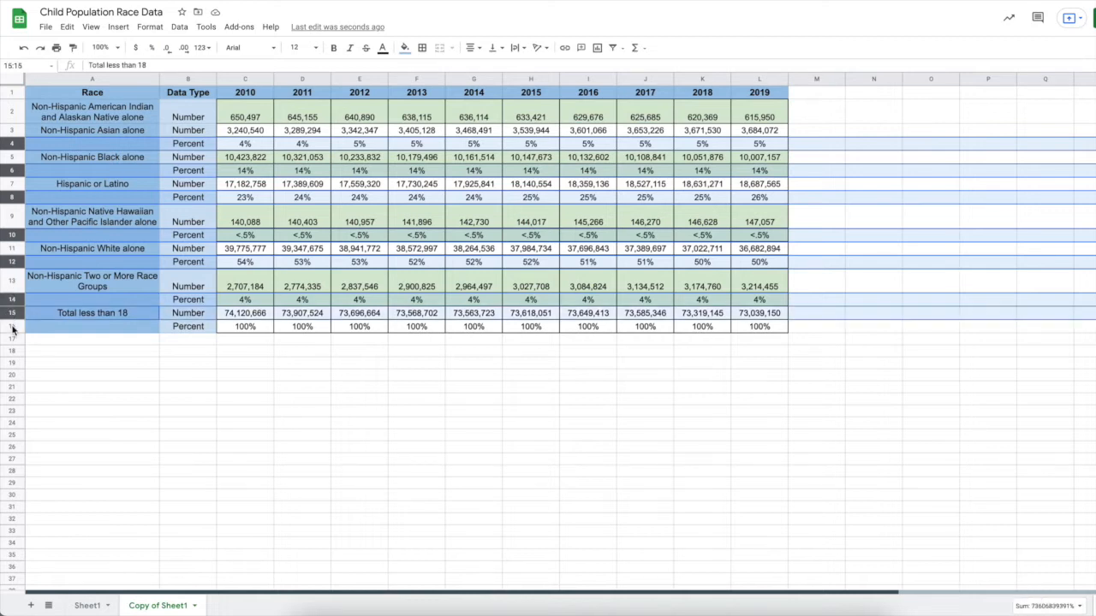
pyautogui.keyDown('ctrl'); pyautogui.click(11, 326); pyautogui.keyUp('ctrl')
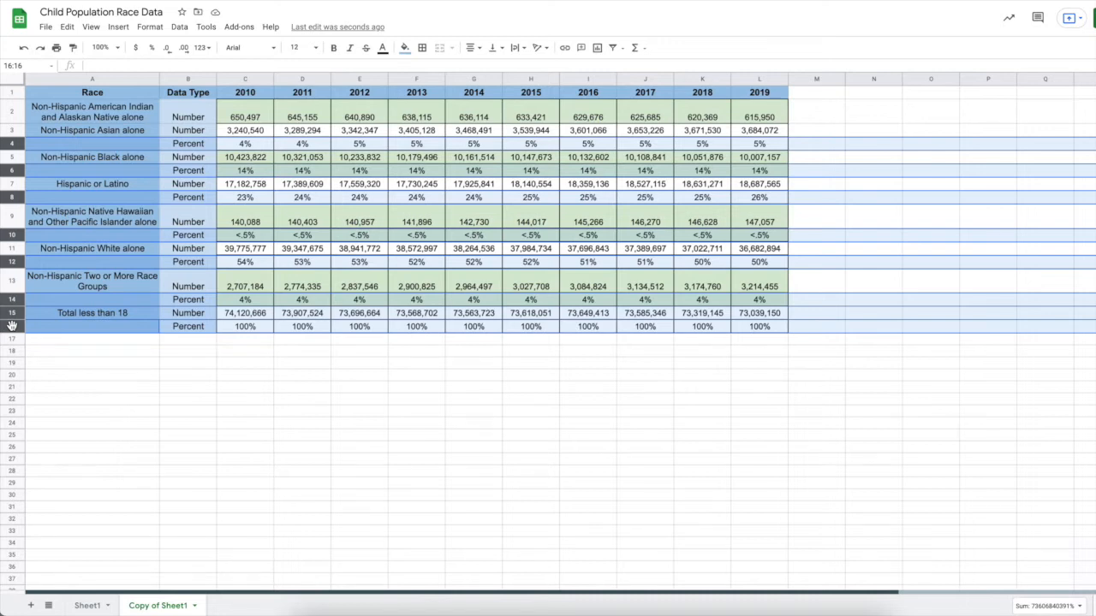
pyautogui.rightClick(11, 325)
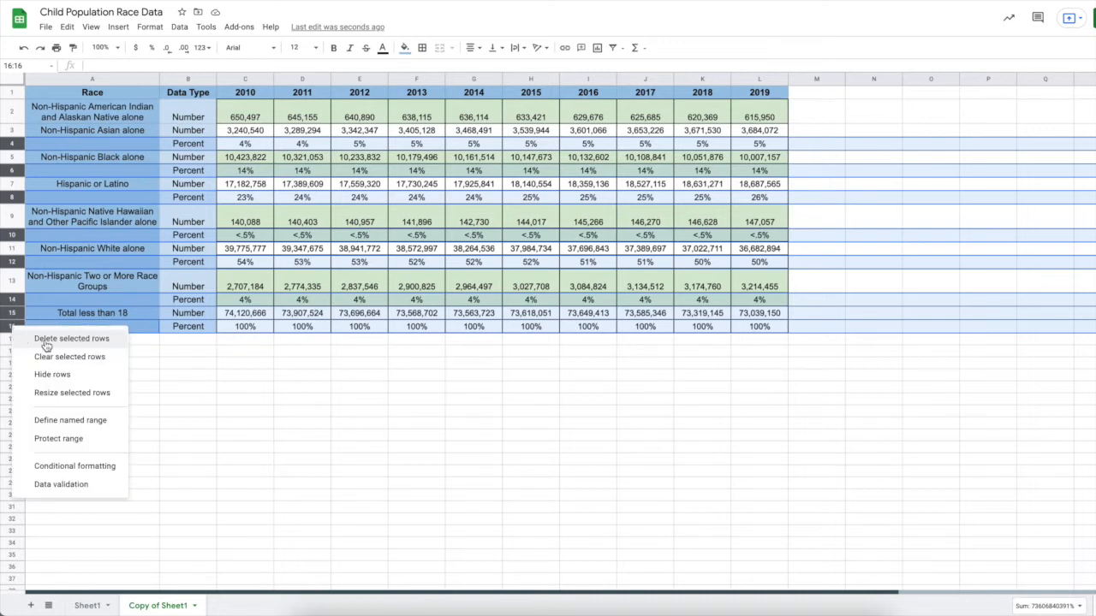
pyautogui.click(46, 343)
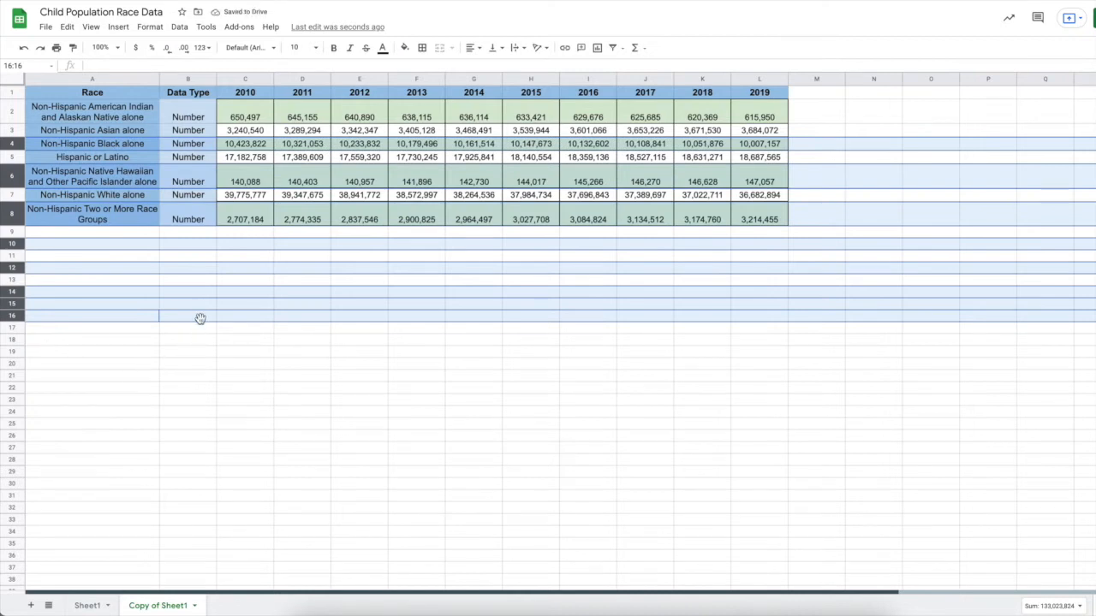
pyautogui.click(231, 345)
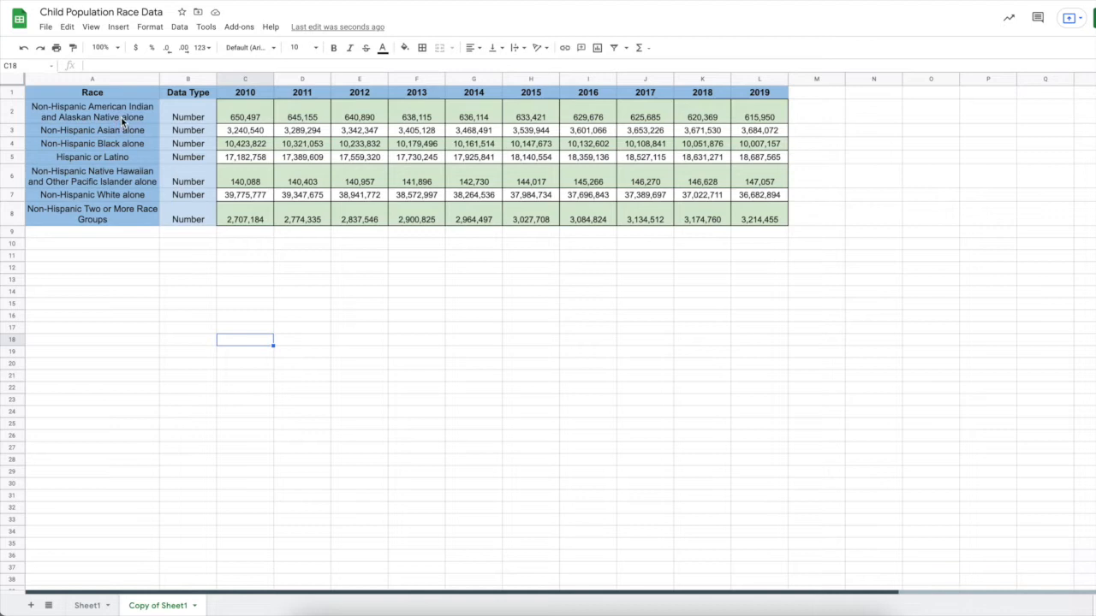
pyautogui.click(243, 249)
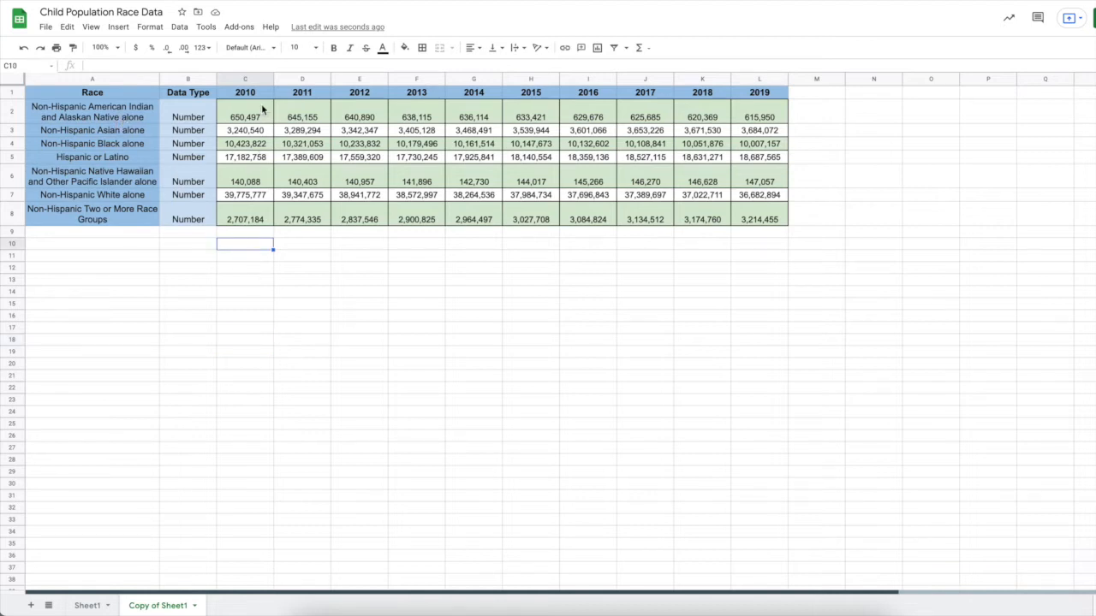
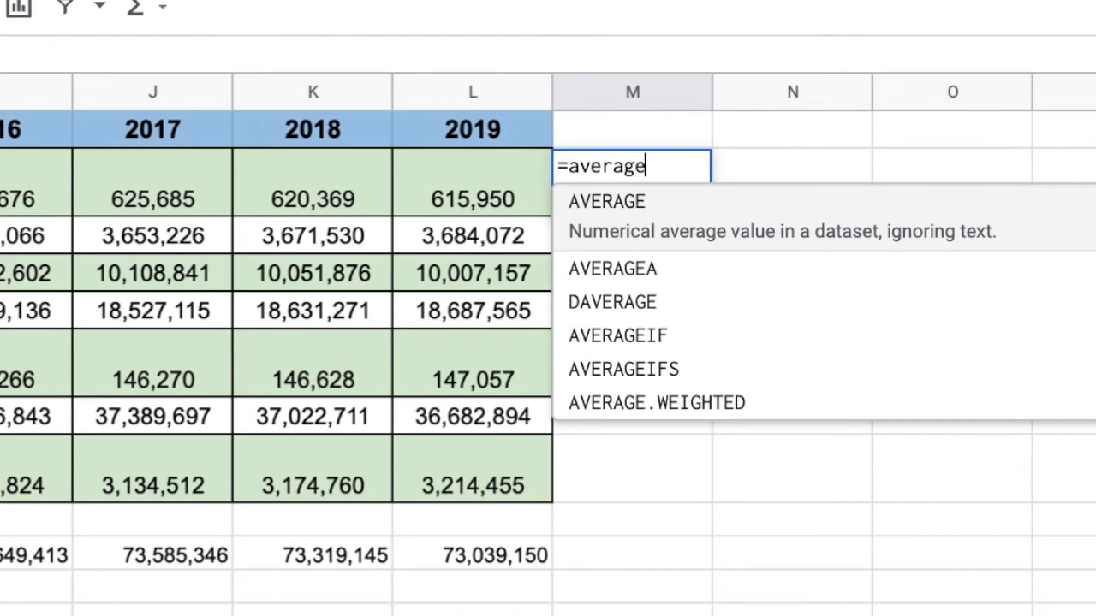
# Complete the AVERAGE formula in M2 over C2:L2 and accept the suggested autofill for the race rows down to M8
pyautogui.write('(')
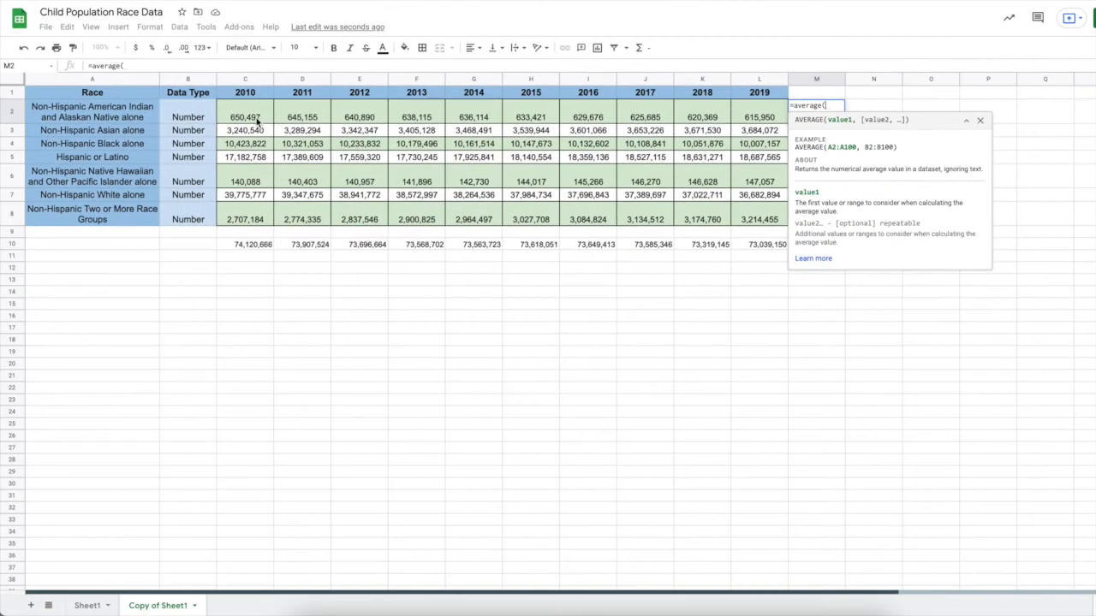
pyautogui.moveTo(247, 112); pyautogui.dragTo(766, 116)
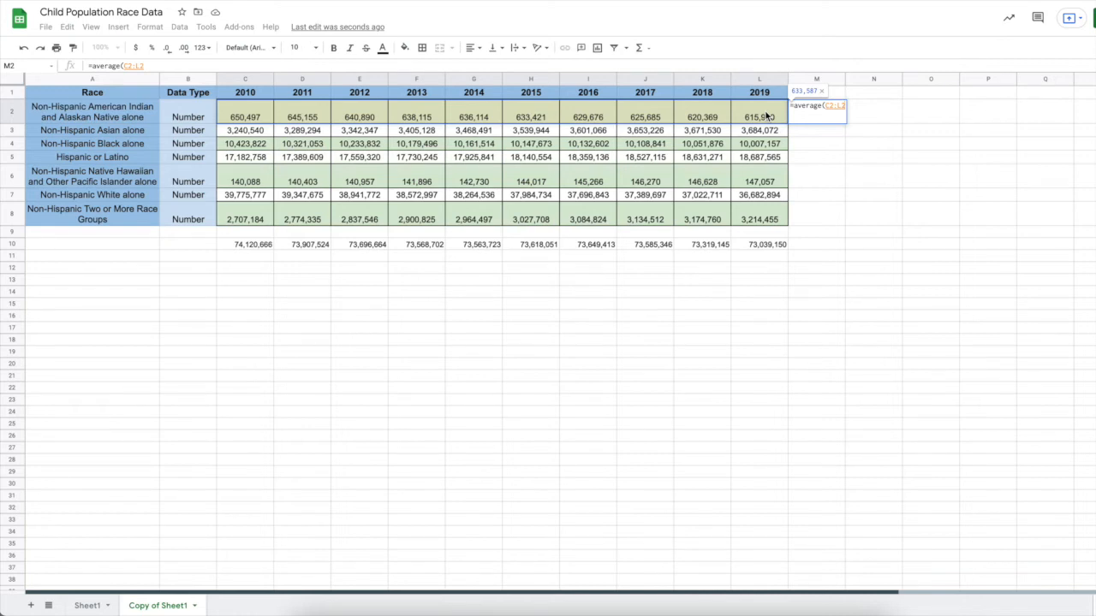
pyautogui.write(')')
pyautogui.press('Return')
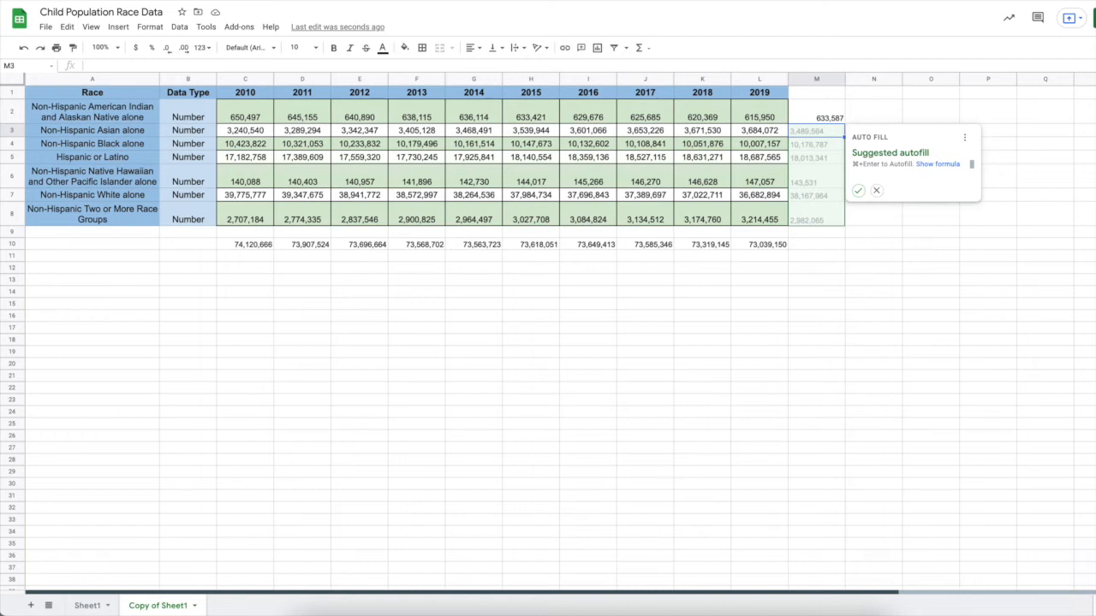
pyautogui.click(858, 191)
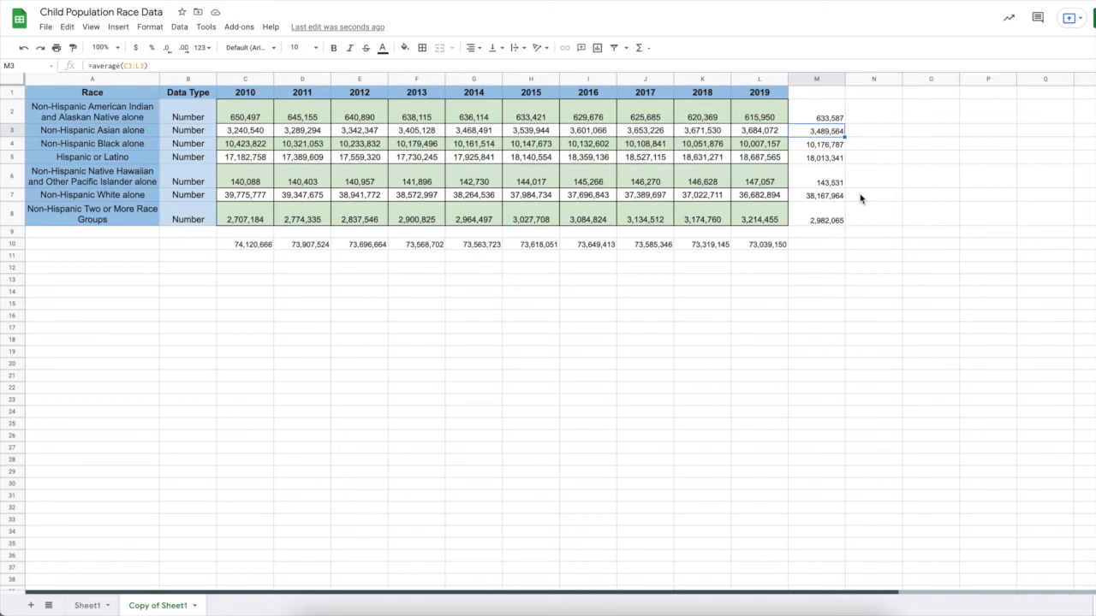
# Label the averages column Average in M1 and the sums row Total in B10
pyautogui.click(821, 94)
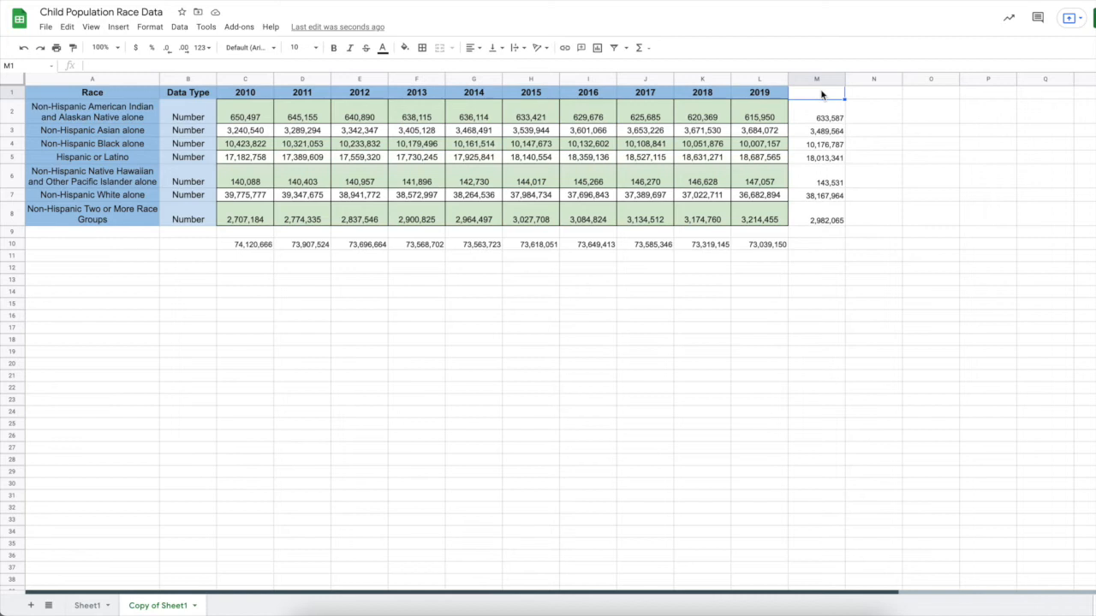
pyautogui.write('Average')
pyautogui.press('Return')
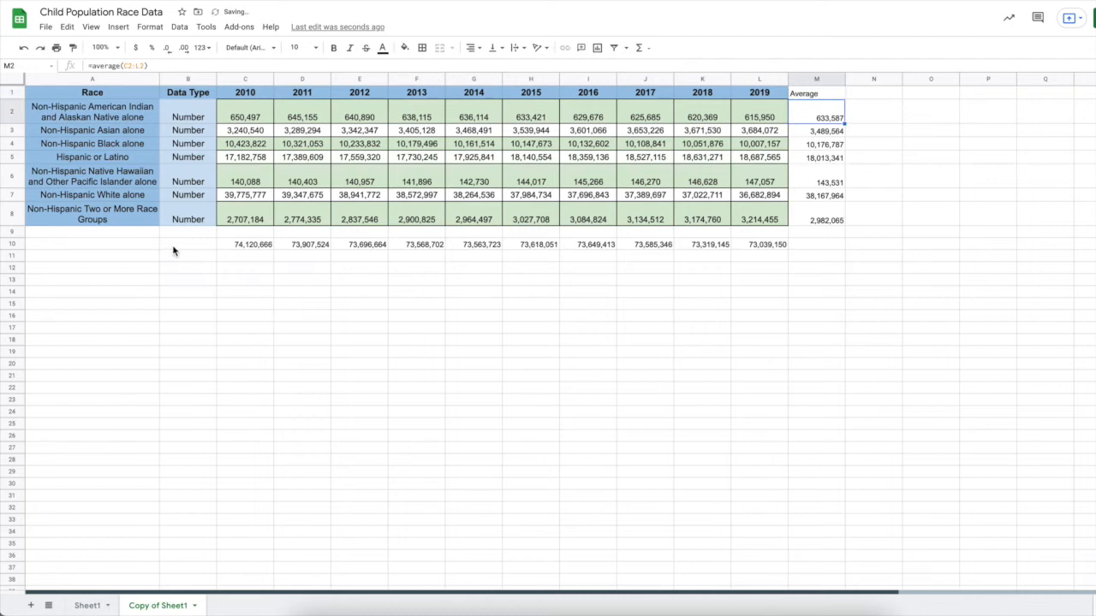
pyautogui.click(176, 243)
pyautogui.write('Total')
pyautogui.press('Return')
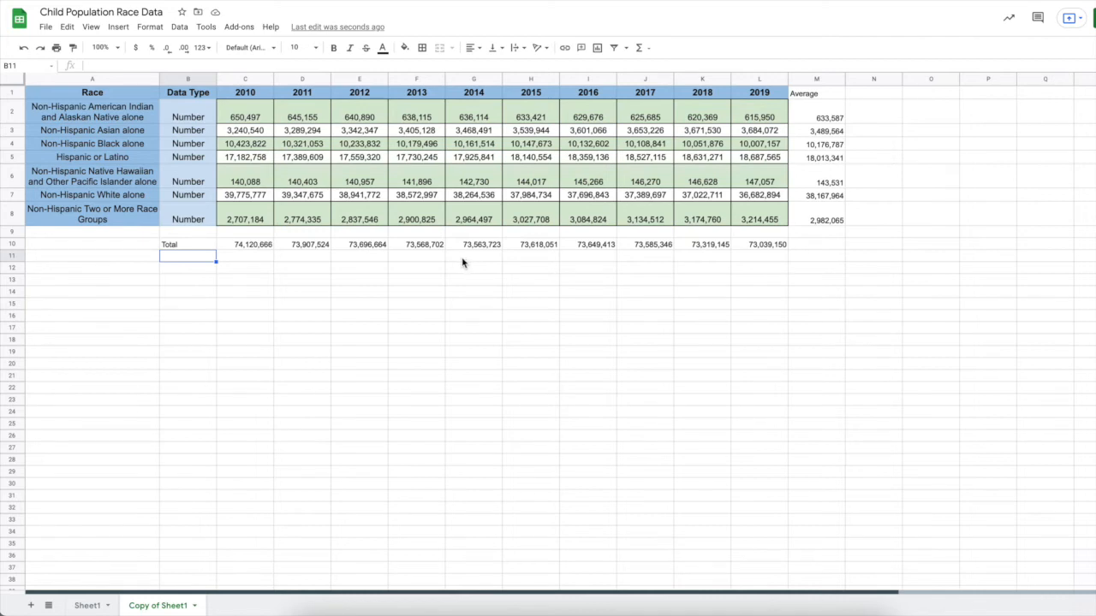
# Copy the formatting of the Number cell B8 onto the Total label in B10
pyautogui.click(193, 245)
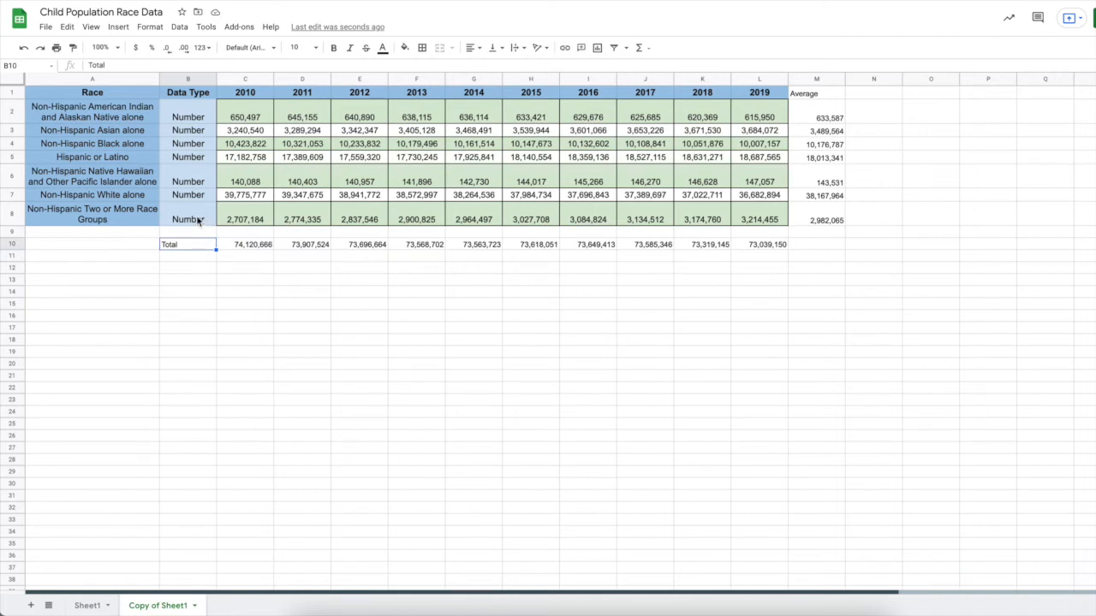
pyautogui.click(198, 221)
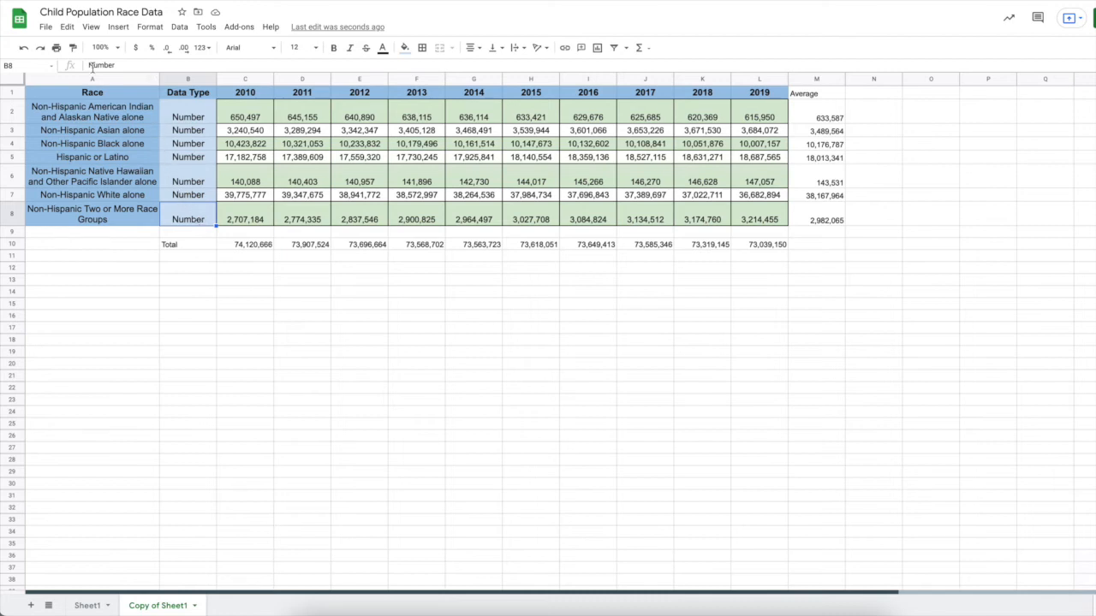
pyautogui.click(73, 51)
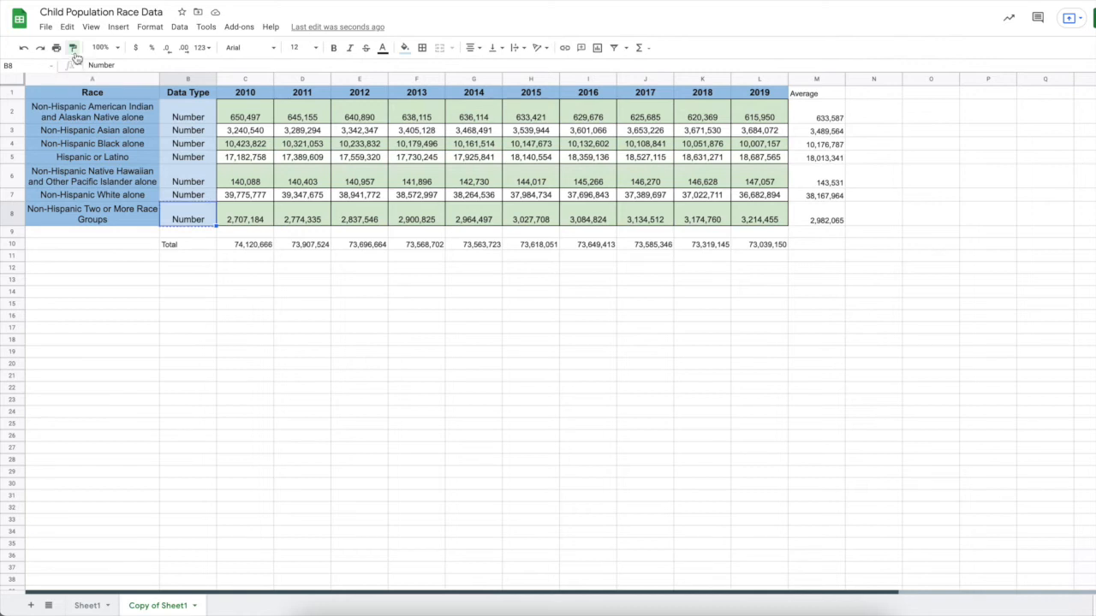
pyautogui.click(190, 248)
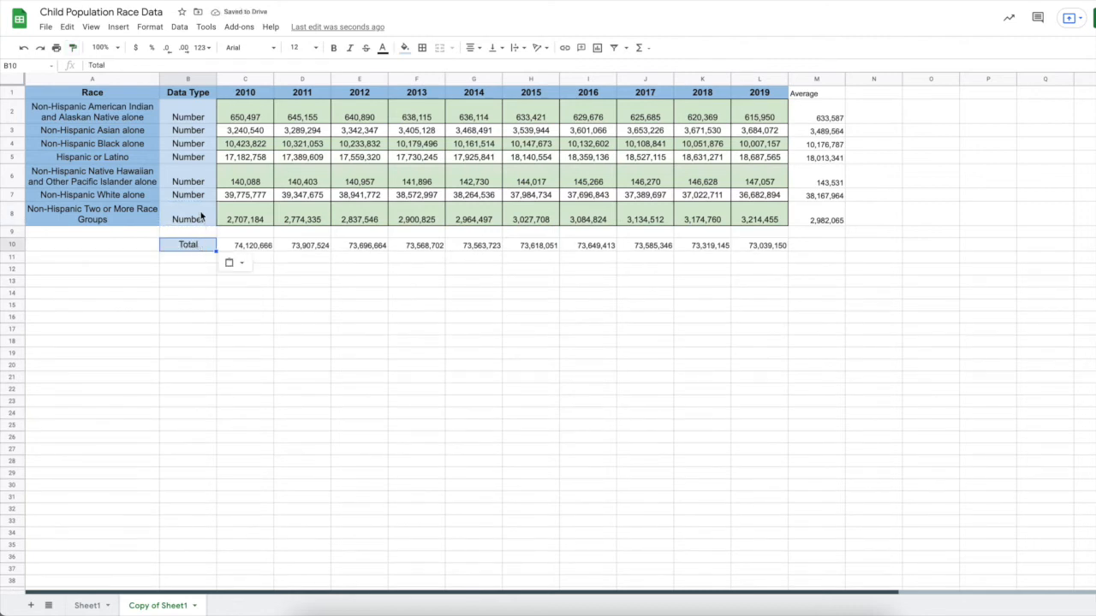
# Copy the formatting of the 2019 header in L1 onto the Average header in M1
pyautogui.click(766, 95)
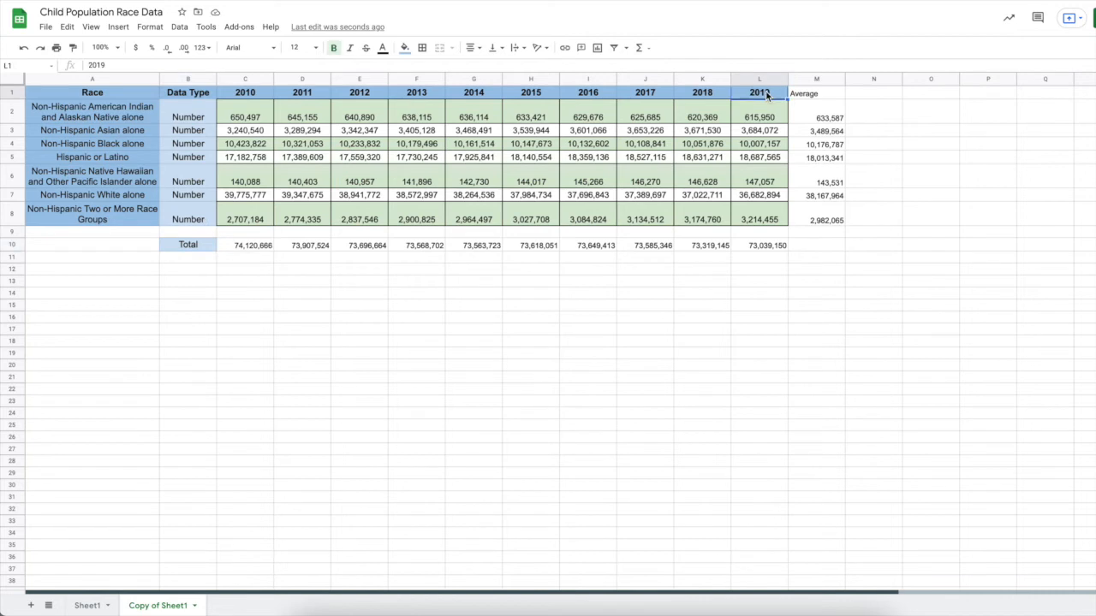
pyautogui.click(73, 50)
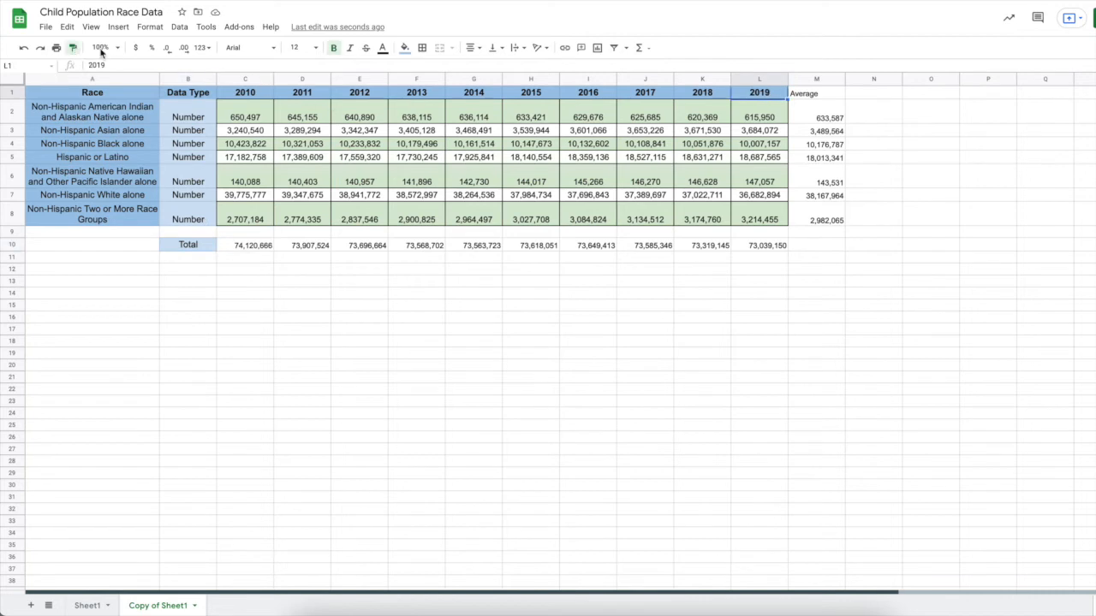
pyautogui.click(814, 98)
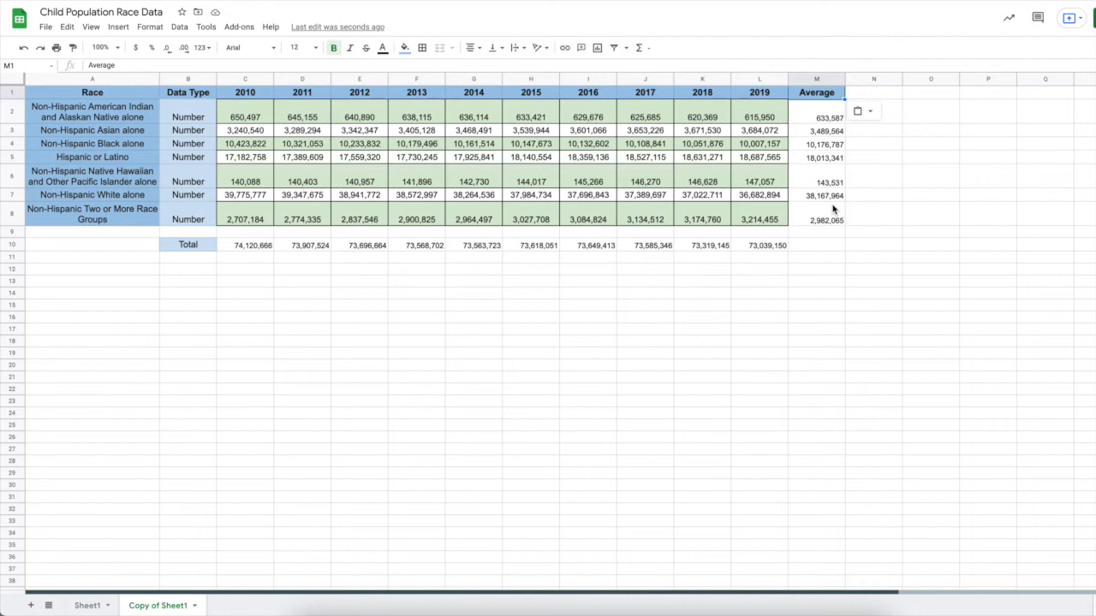
# Copy the banded formatting of the 2019 figures in L2:L8 onto the averages in M2:M8
pyautogui.click(760, 115)
pyautogui.moveTo(759, 124); pyautogui.dragTo(760, 219)
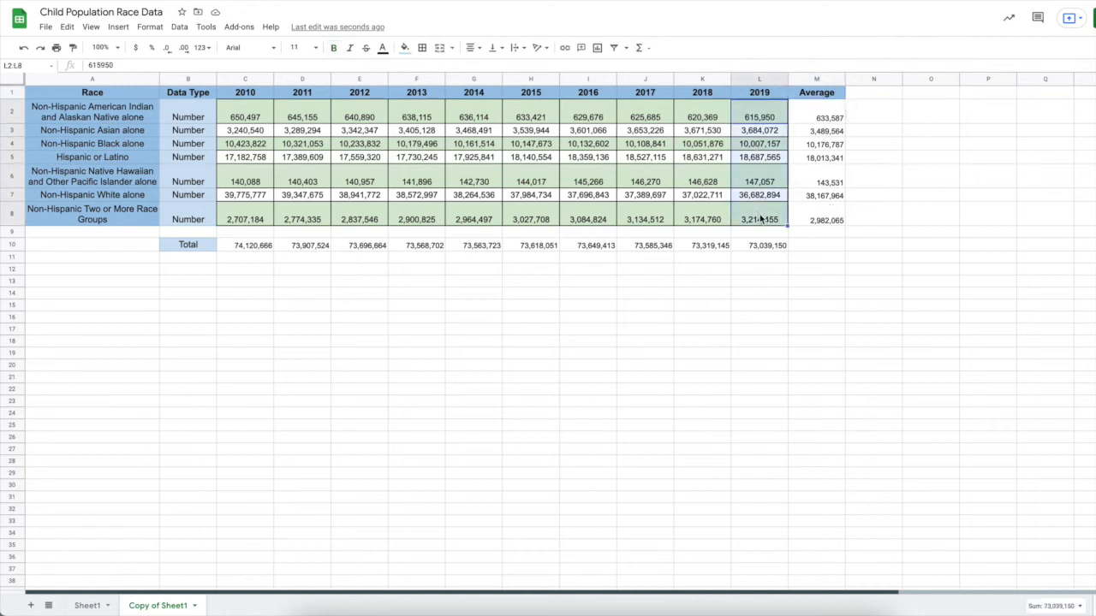
pyautogui.click(72, 48)
pyautogui.moveTo(827, 118); pyautogui.dragTo(828, 218)
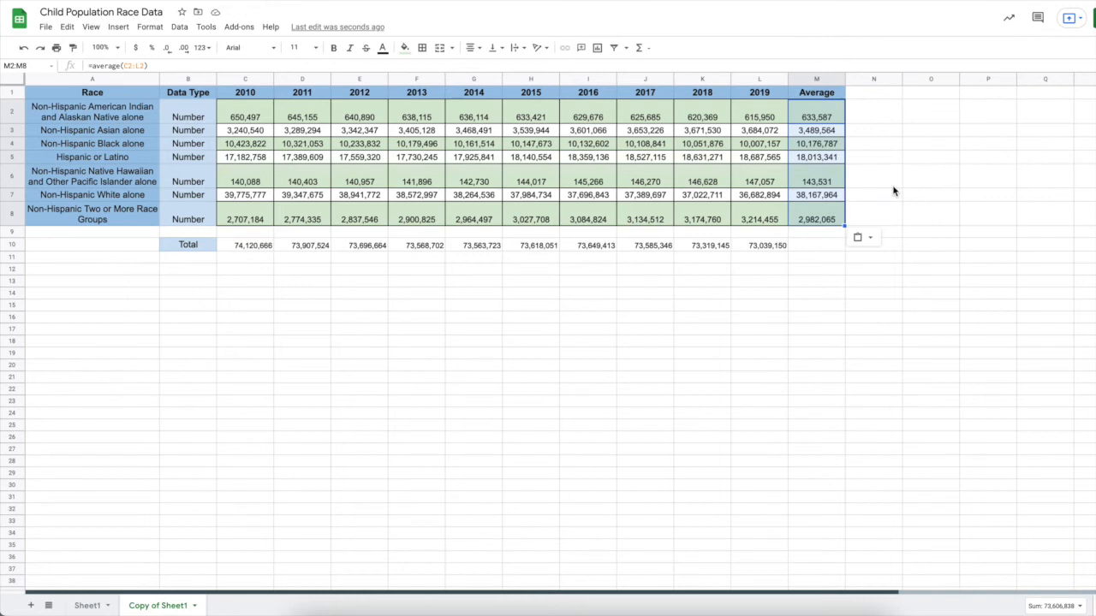
pyautogui.click(907, 221)
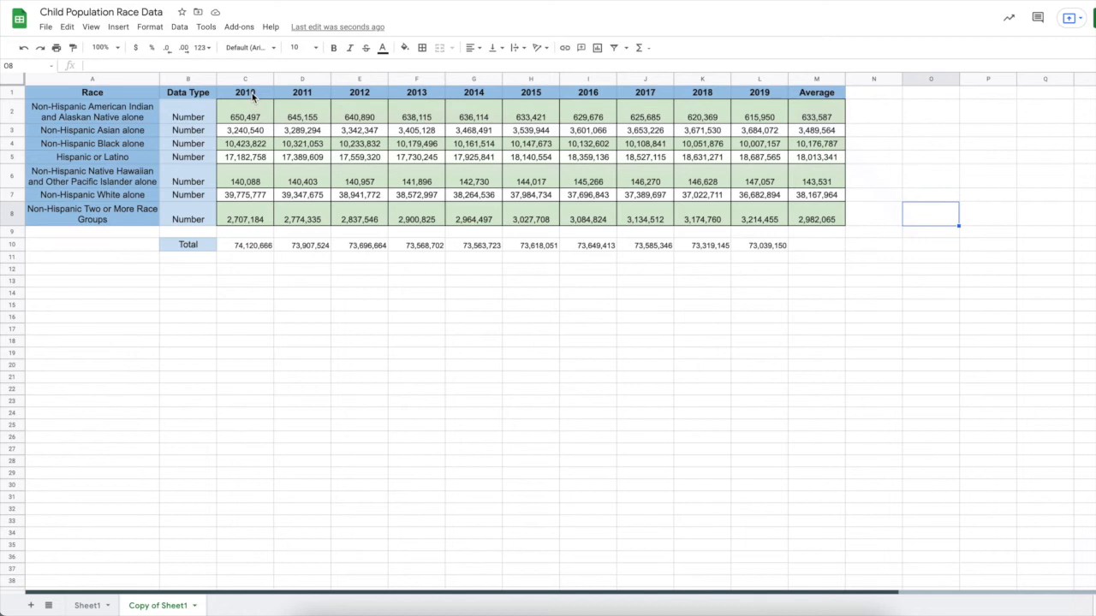
# Insert a chart from the years and American Indian and Alaskan Native figures in C1:L2 and change its type to a pie chart
pyautogui.moveTo(252, 93); pyautogui.dragTo(757, 118)
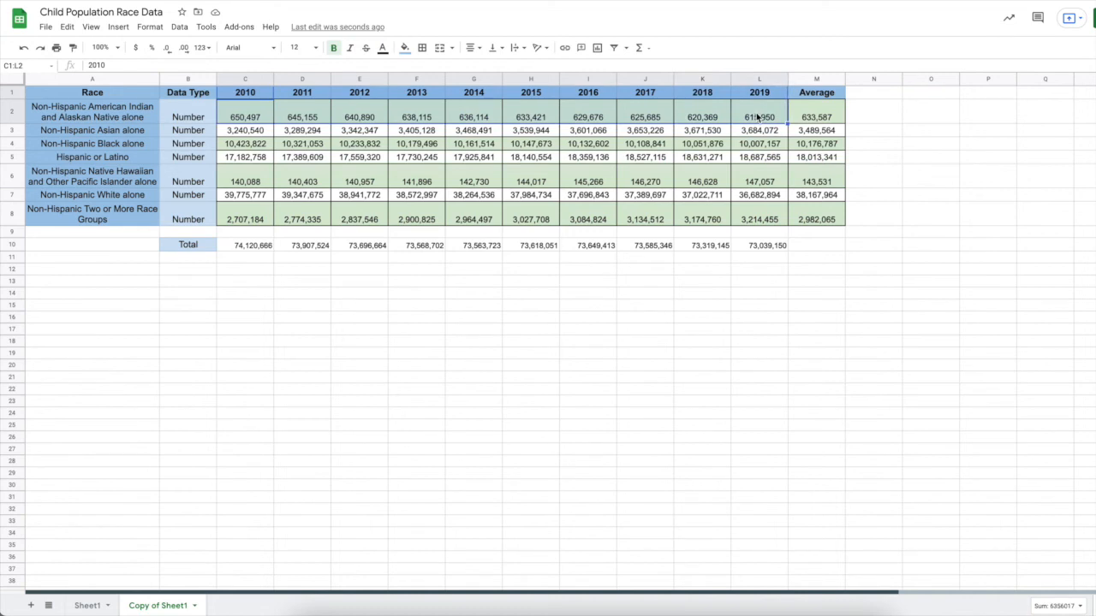
pyautogui.click(118, 27)
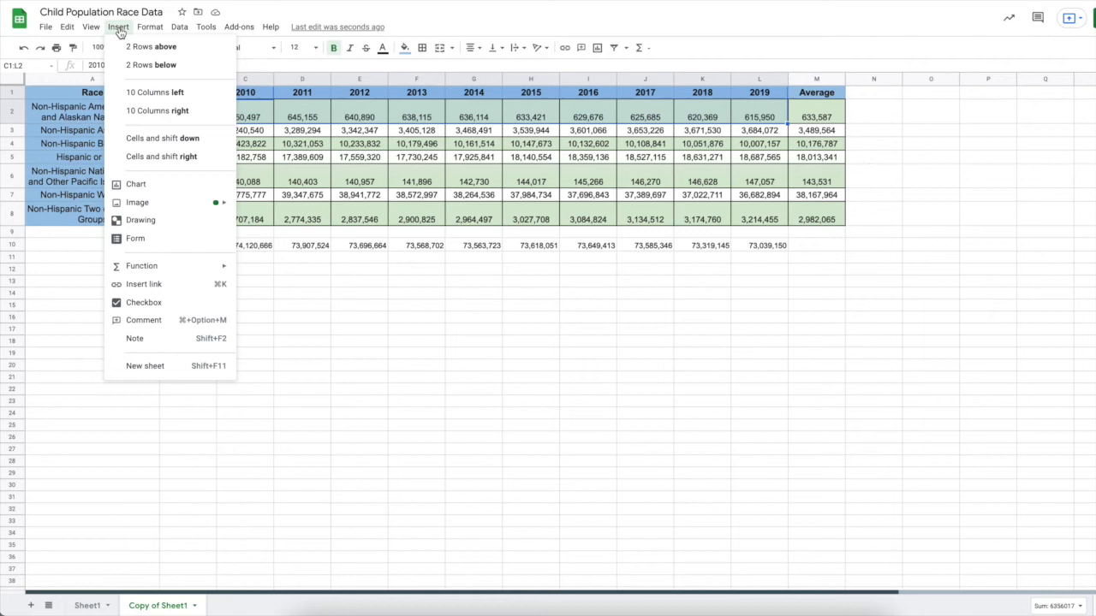
pyautogui.click(160, 186)
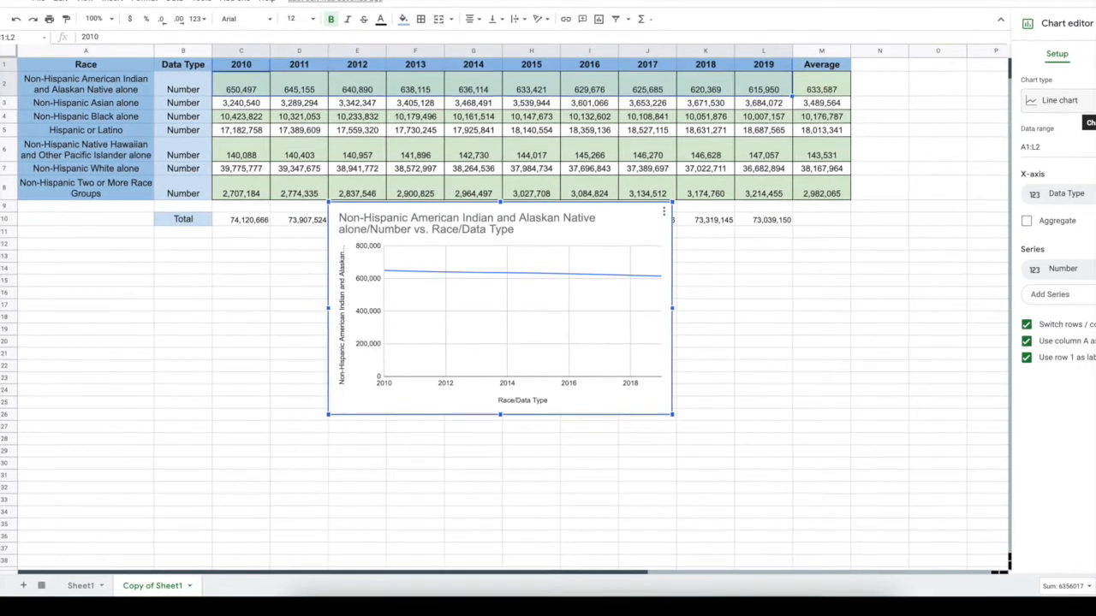
pyautogui.click(1086, 101)
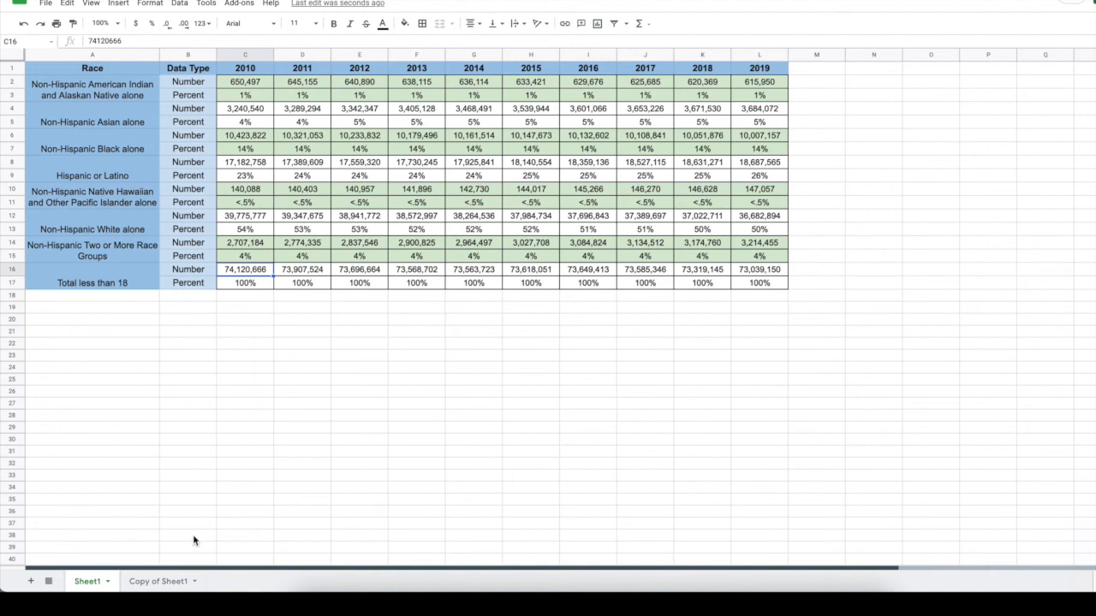
# Change the American Indian and Alaskan Native pie chart on Copy of Sheet1 to a line chart
pyautogui.click(157, 581)
pyautogui.click(598, 298)
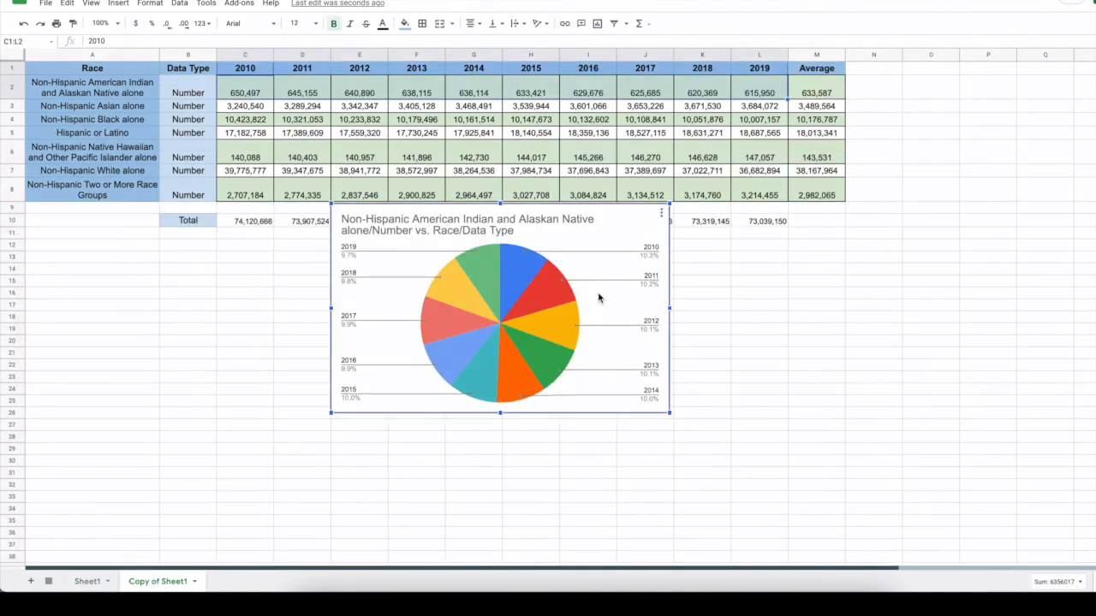
pyautogui.click(663, 215)
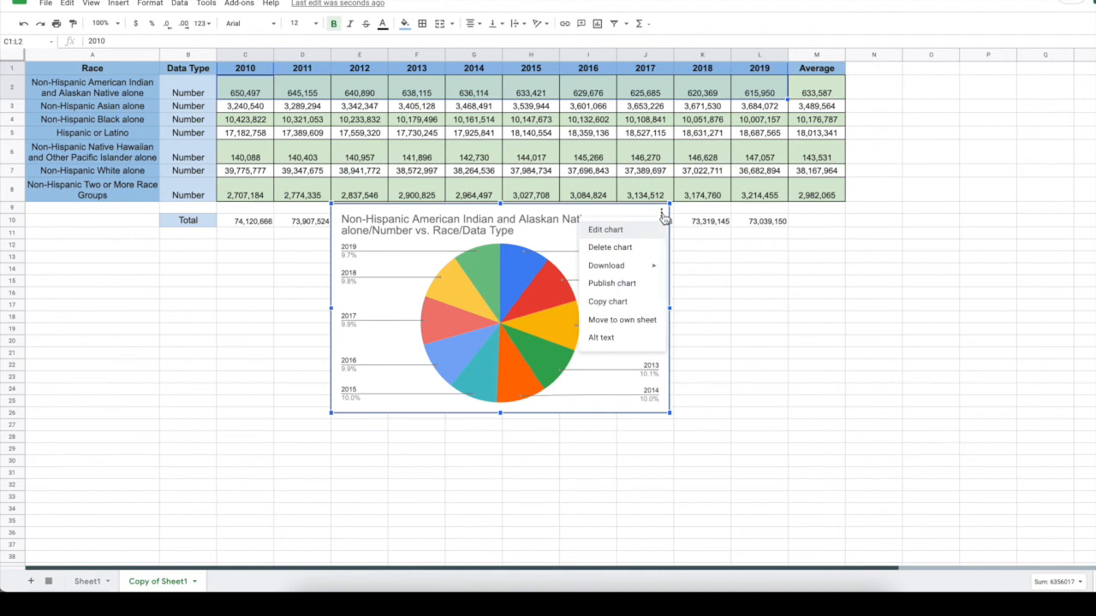
pyautogui.click(619, 235)
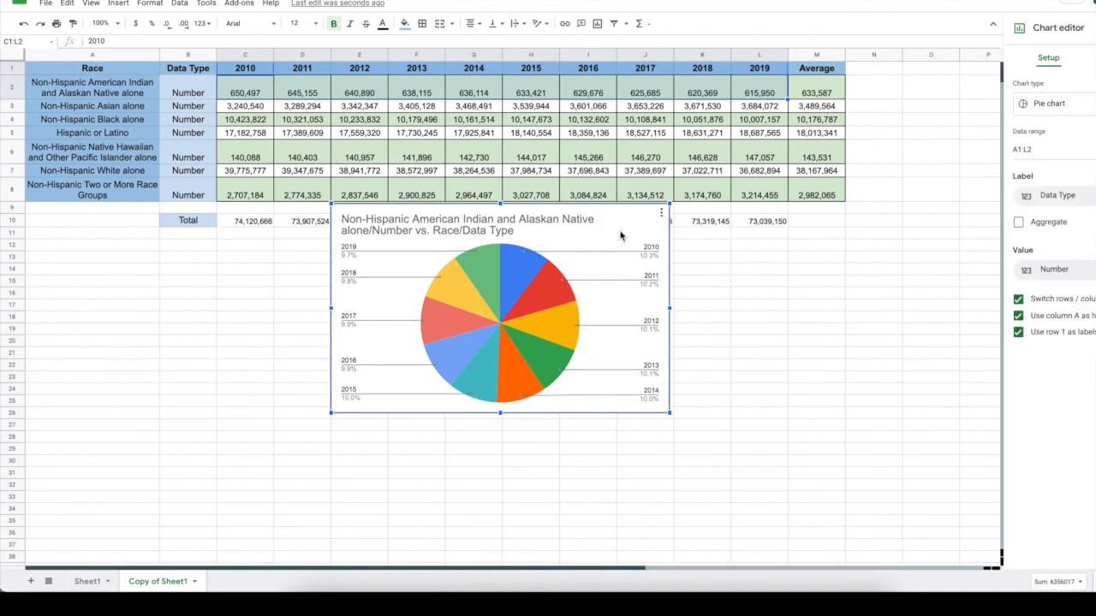
pyautogui.click(1077, 104)
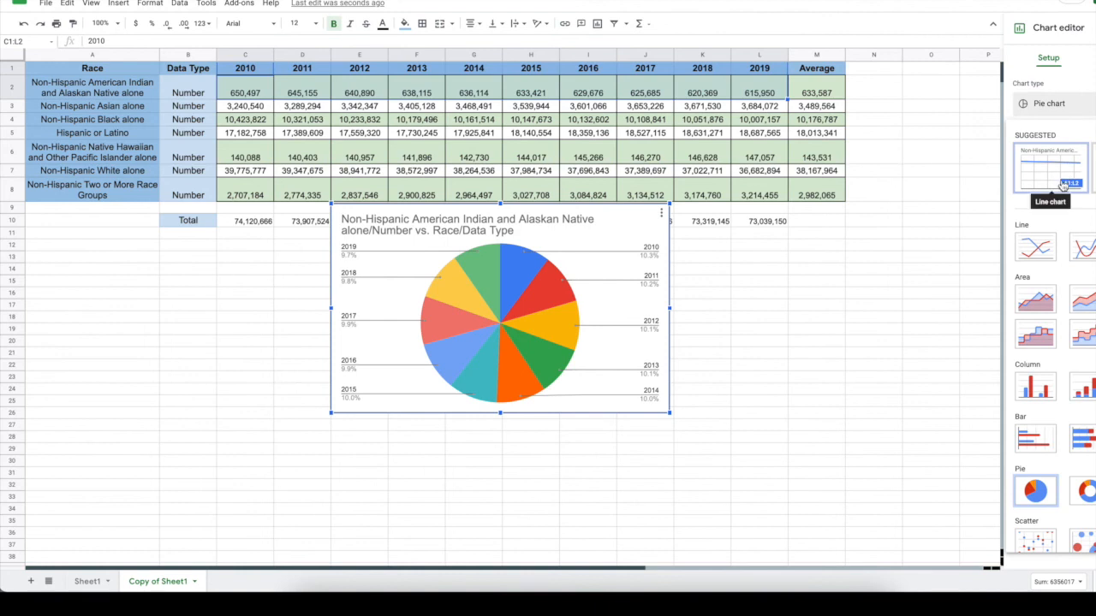
pyautogui.click(1035, 245)
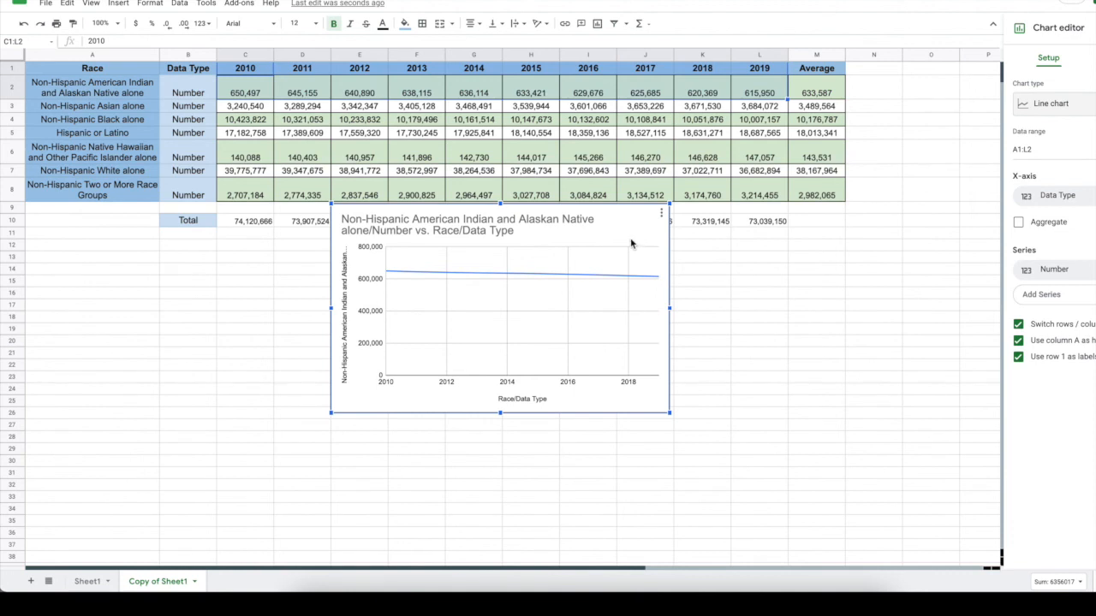
# Delete the American Indian and Alaskan Native line chart from Copy of Sheet1
pyautogui.moveTo(630, 245); pyautogui.dragTo(590, 310)
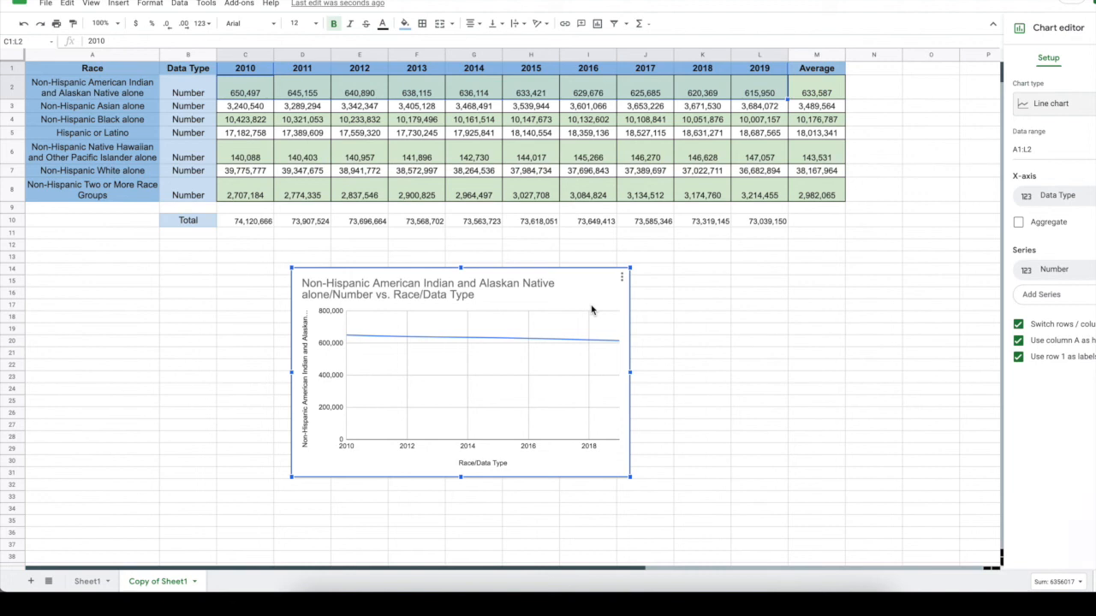
pyautogui.press('Delete')
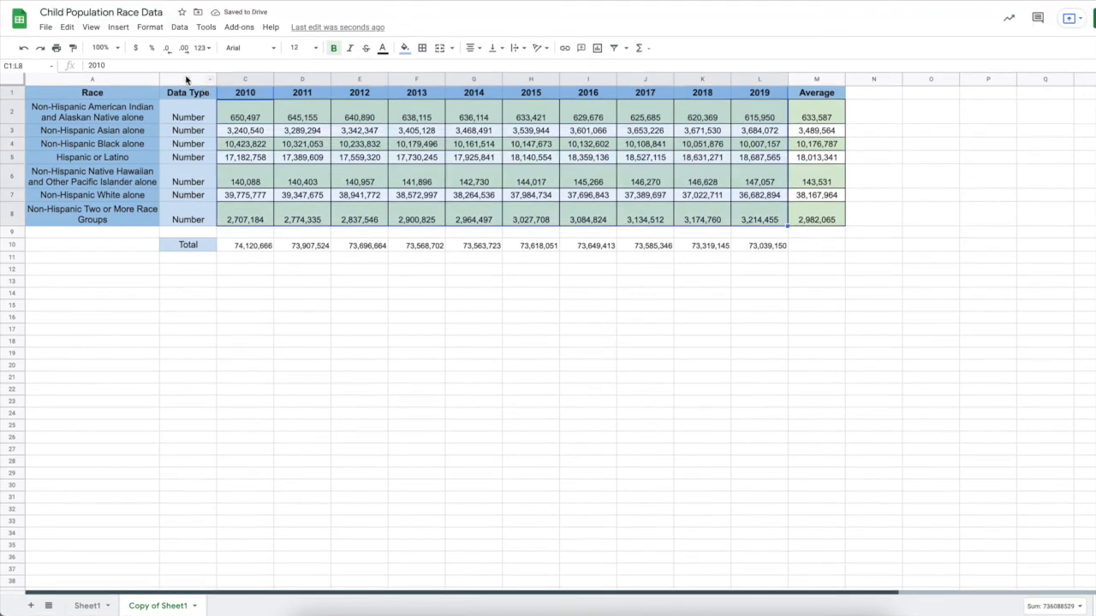
# Move the Total label from B10 to A10
pyautogui.click(187, 79)
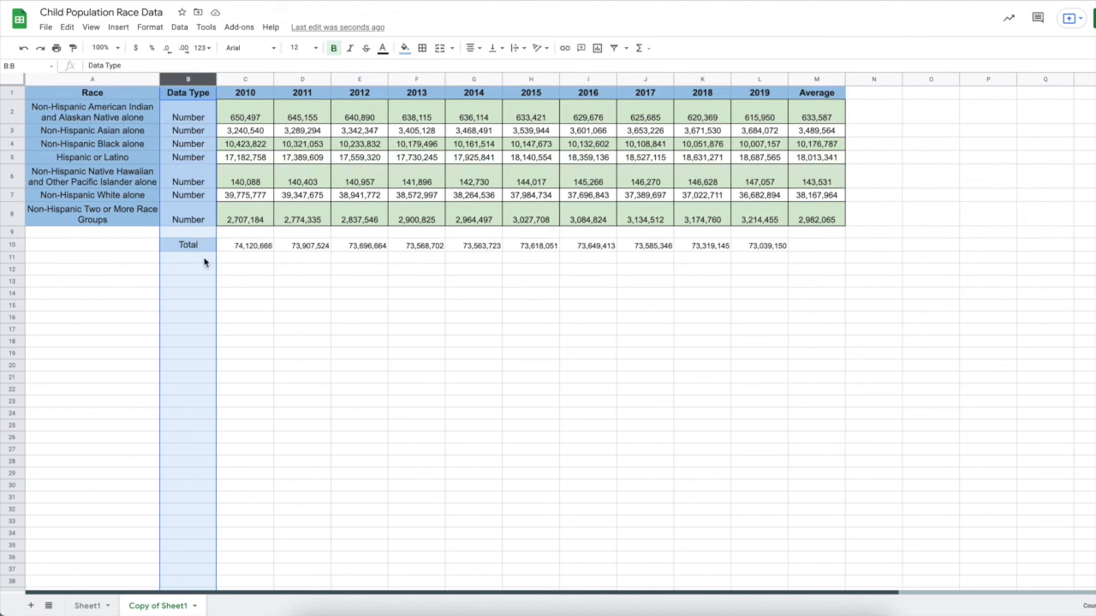
pyautogui.click(236, 273)
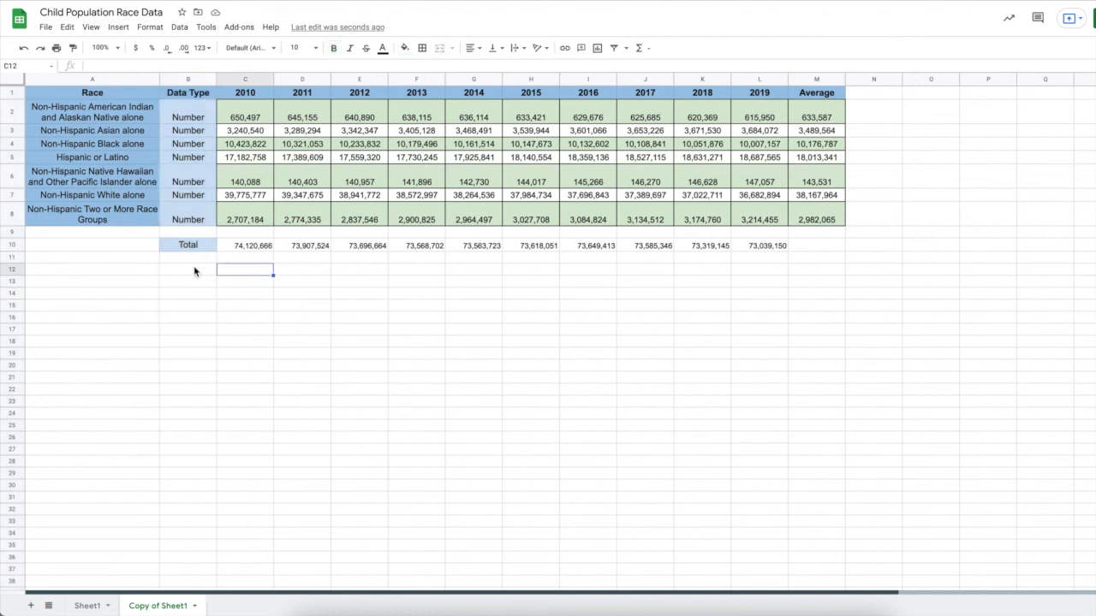
pyautogui.click(196, 250)
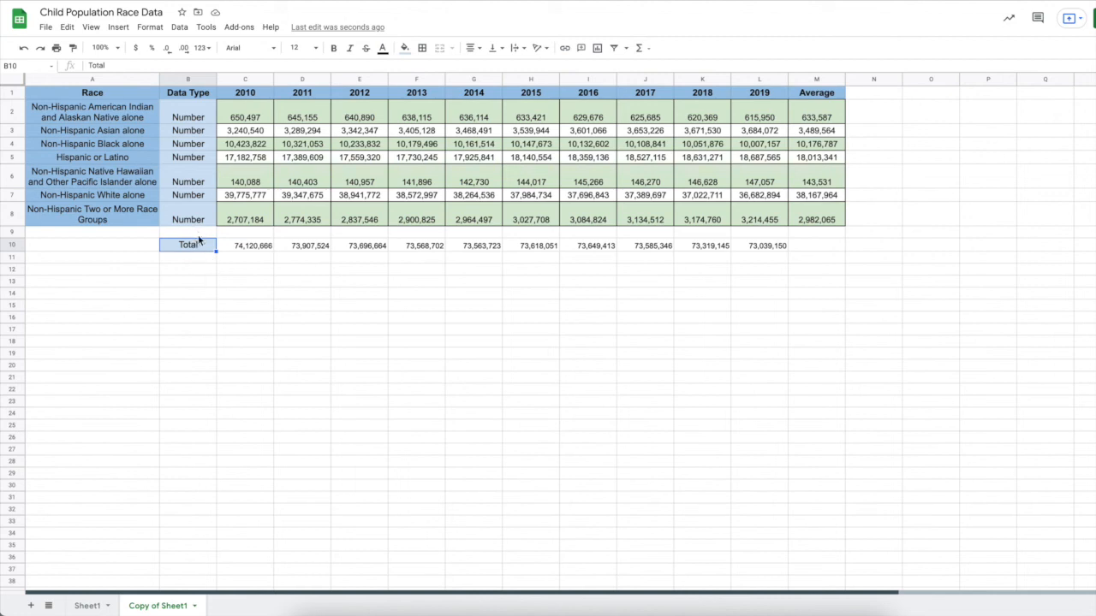
pyautogui.moveTo(197, 239); pyautogui.dragTo(155, 249)
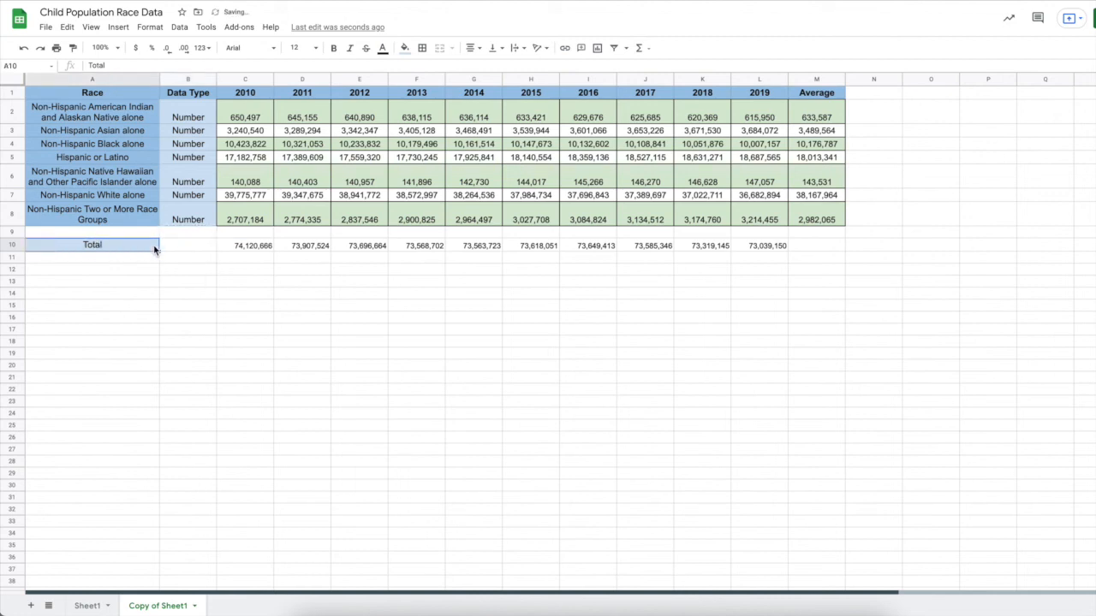
# Delete the Data Type column B from the numbers-only table
pyautogui.rightClick(188, 79)
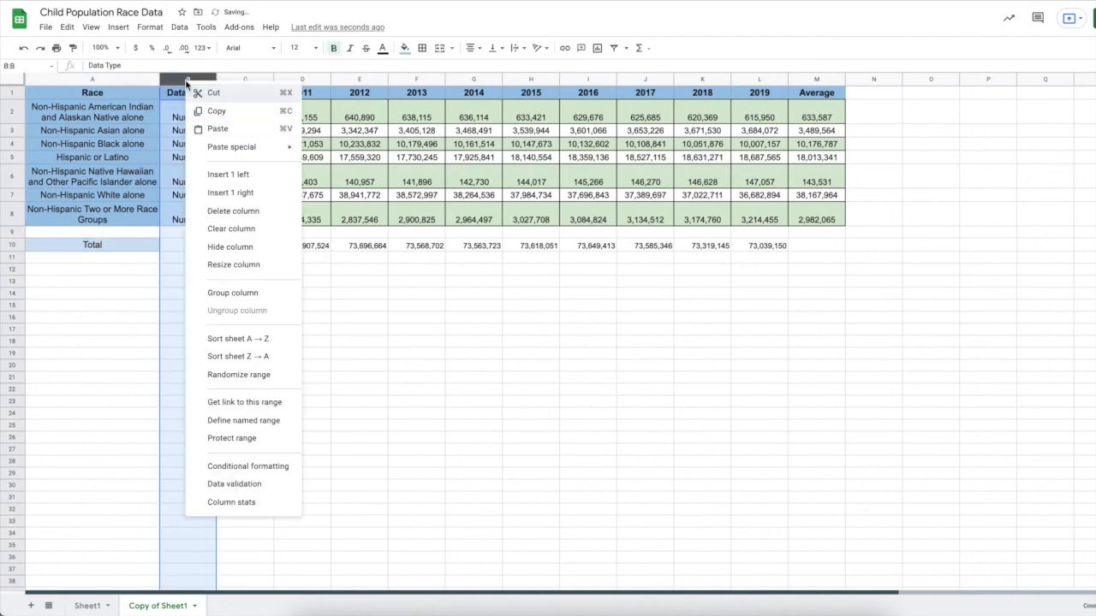
pyautogui.click(226, 210)
pyautogui.click(250, 332)
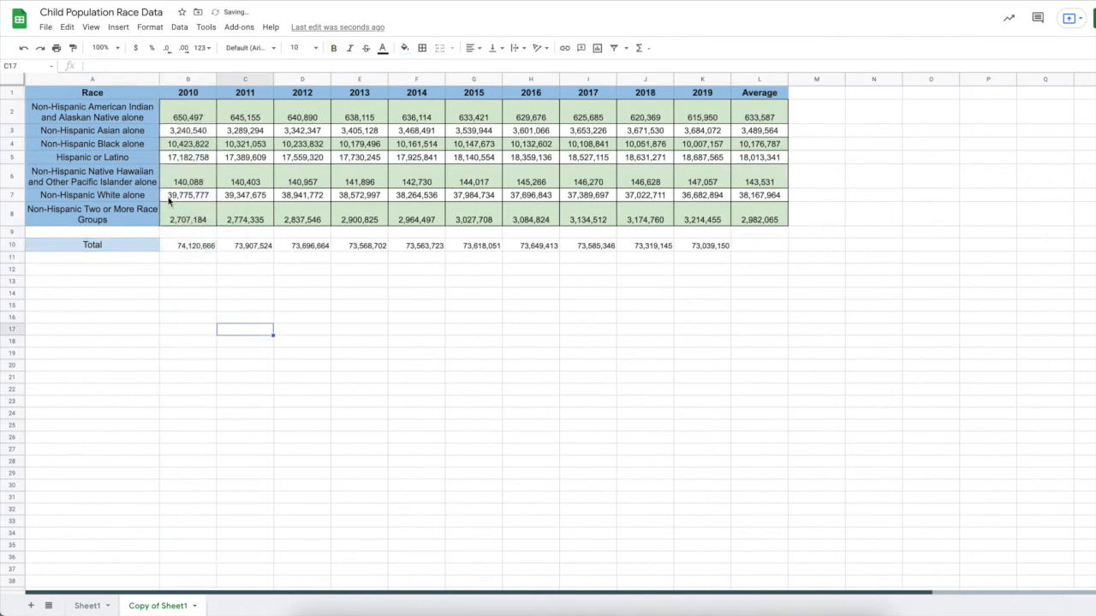
# Insert a line chart from the race table A1:L8 and enlarge it so that it extends down to about row 37
pyautogui.moveTo(98, 109); pyautogui.dragTo(310, 196)
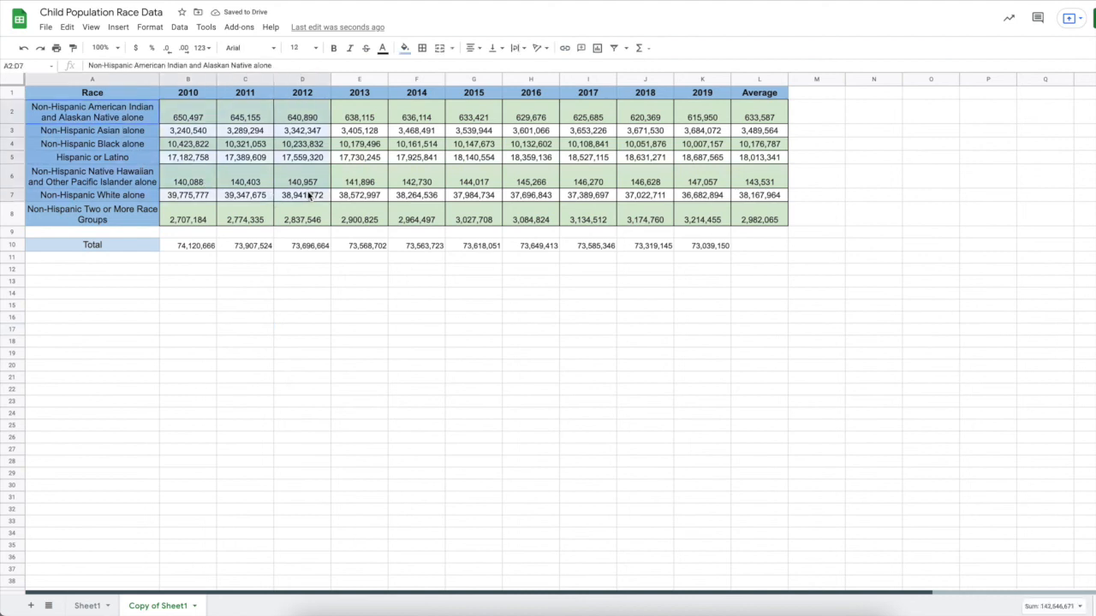
pyautogui.click(109, 89)
pyautogui.moveTo(108, 89)
pyautogui.mouseDown()
pyautogui.moveTo(306, 183)
pyautogui.moveTo(505, 218)
pyautogui.moveTo(761, 218)
pyautogui.mouseUp()
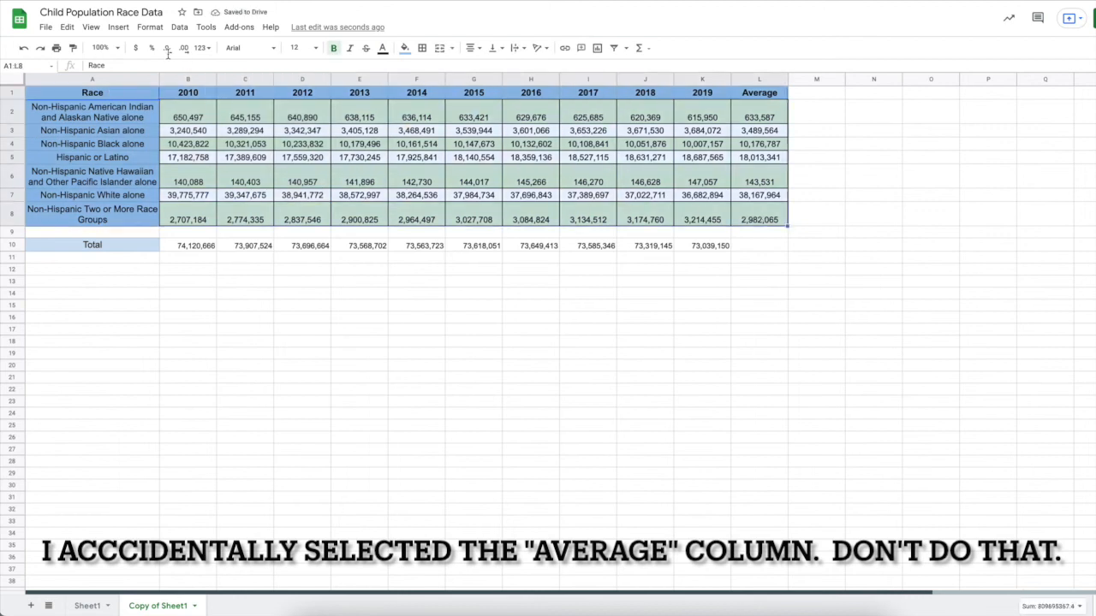
pyautogui.click(117, 28)
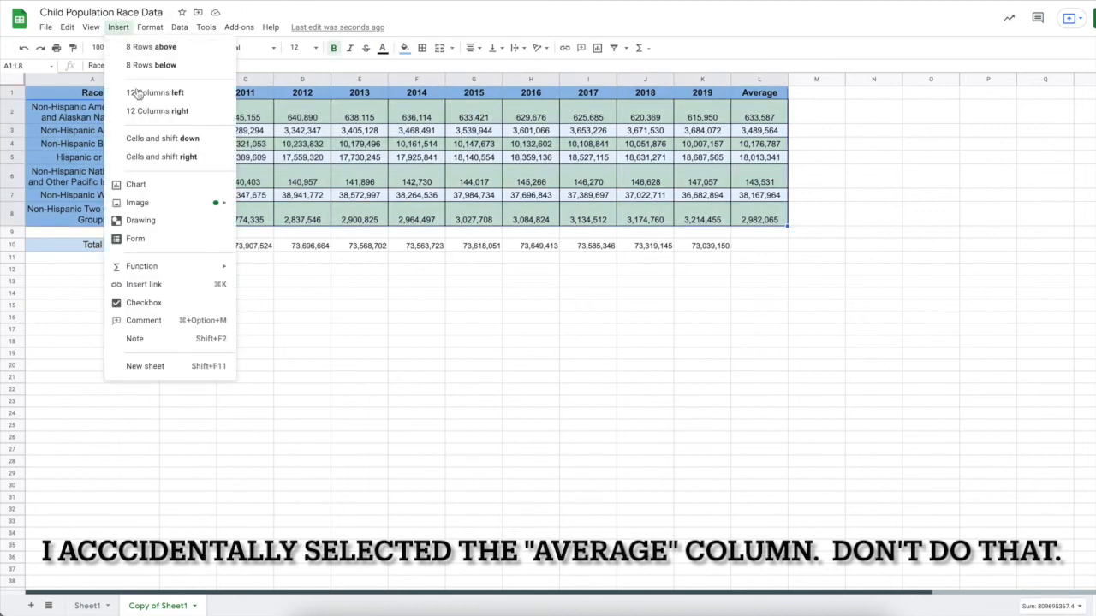
pyautogui.click(152, 183)
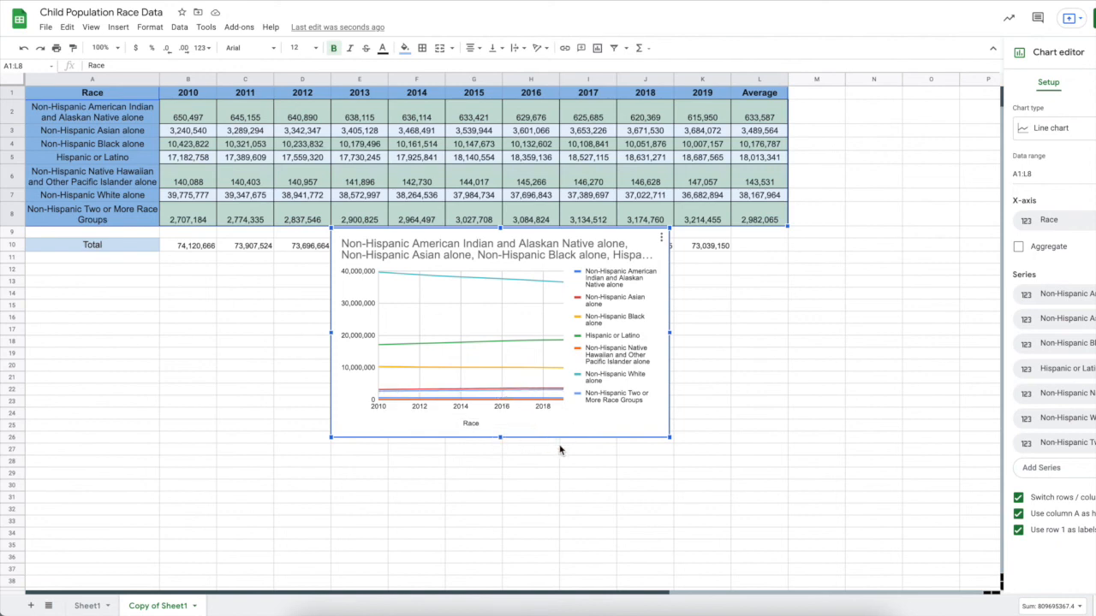
pyautogui.moveTo(671, 440); pyautogui.dragTo(892, 554)
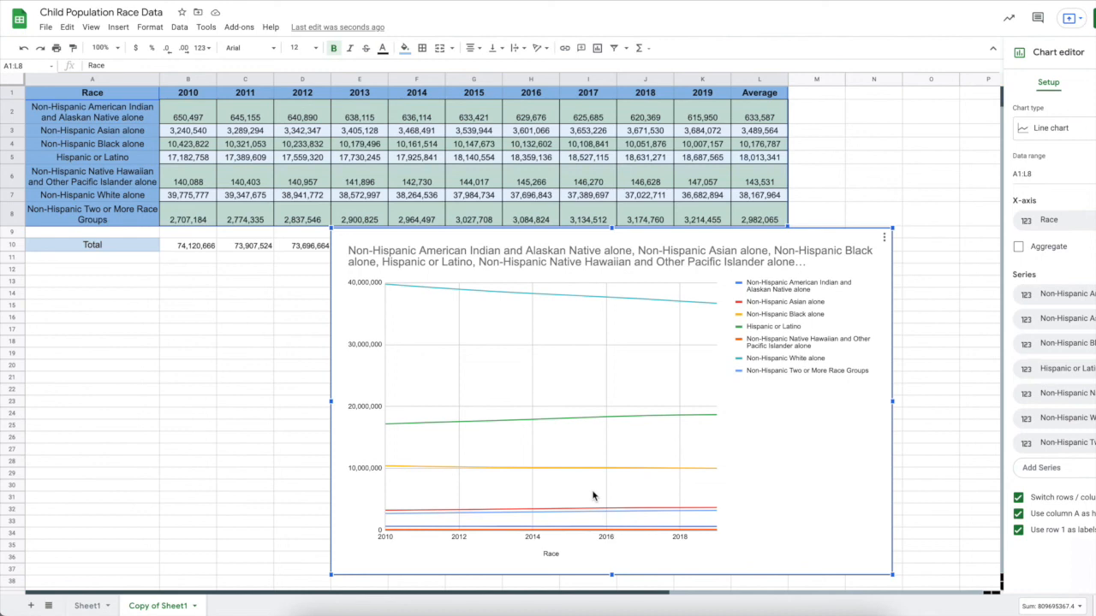
# Change the line chart's horizontal axis title to "Year"
pyautogui.click(551, 555)
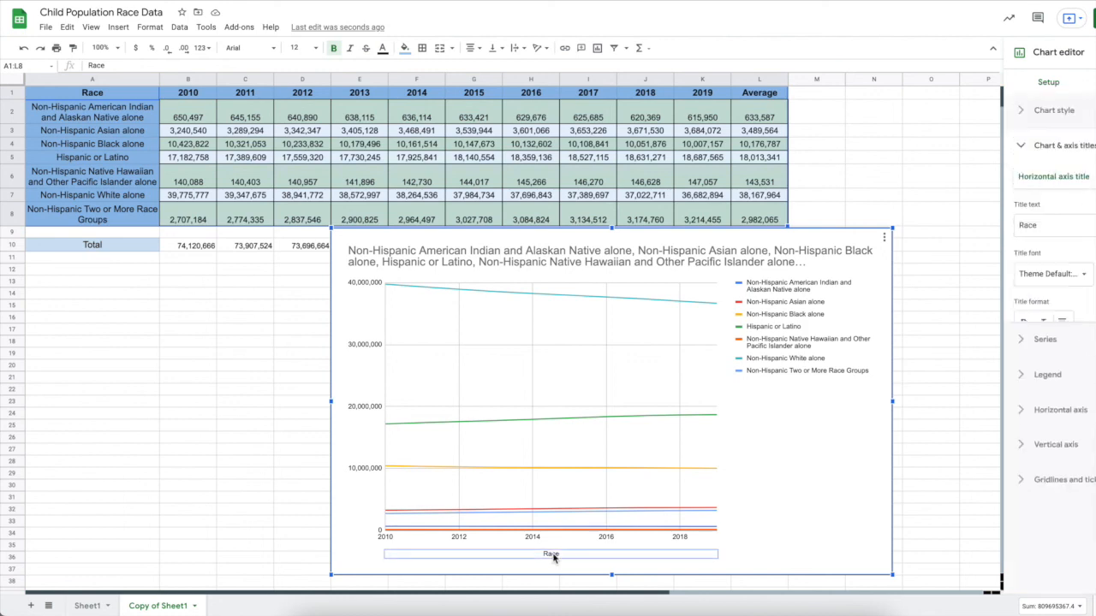
pyautogui.doubleClick(552, 555)
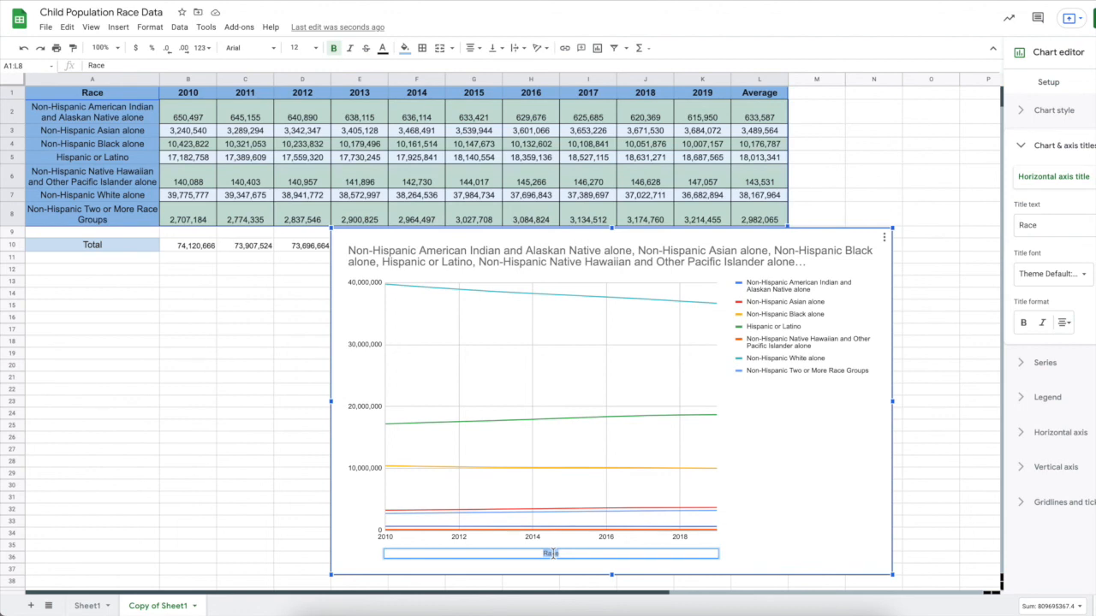
pyautogui.write('Year')
pyautogui.click(758, 489)
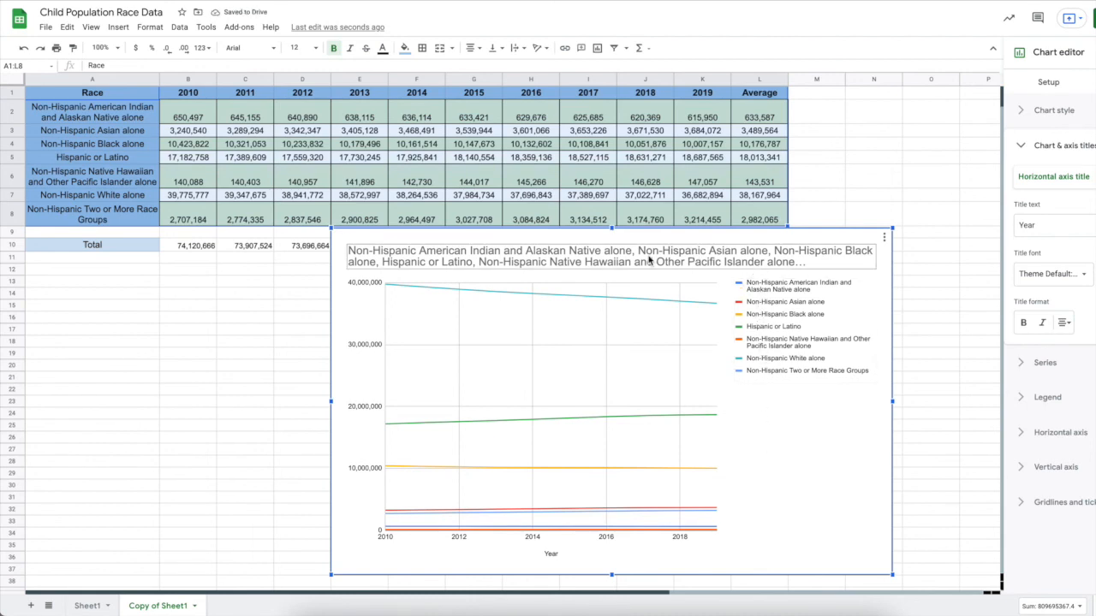
# Set the line chart's title to "U.S. Children Population Races Over Time"
pyautogui.click(648, 255)
pyautogui.click(648, 254)
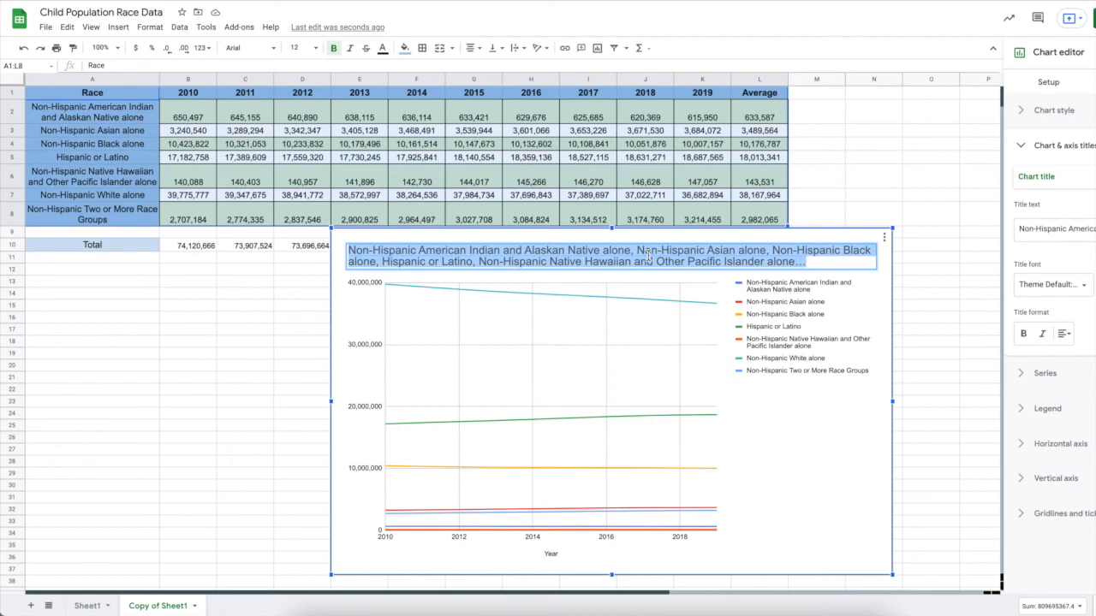
pyautogui.write('U.S. ')
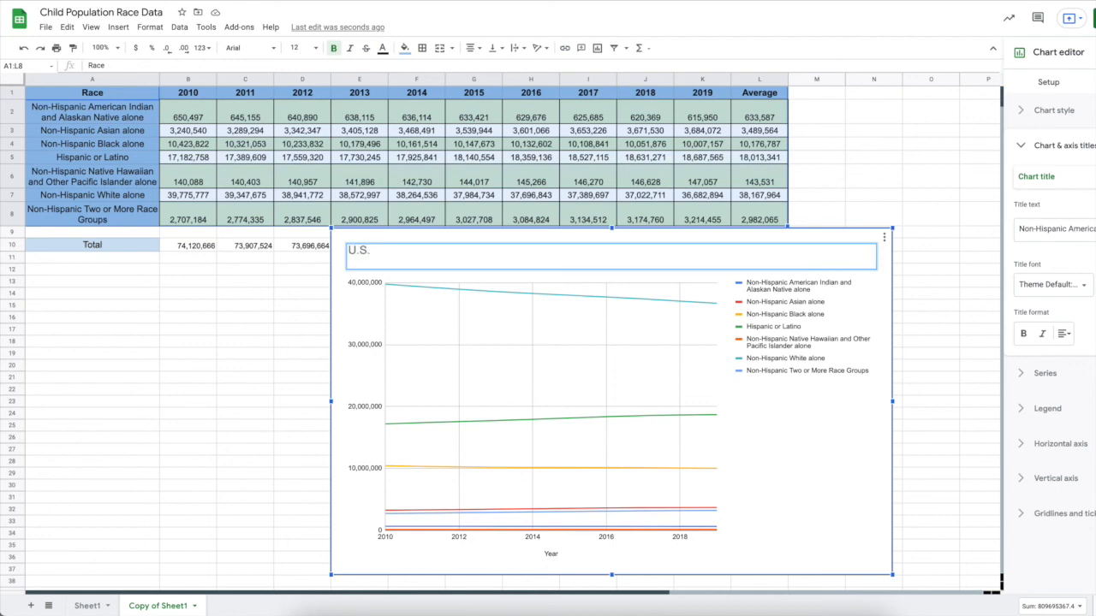
pyautogui.write('Children Populatio')
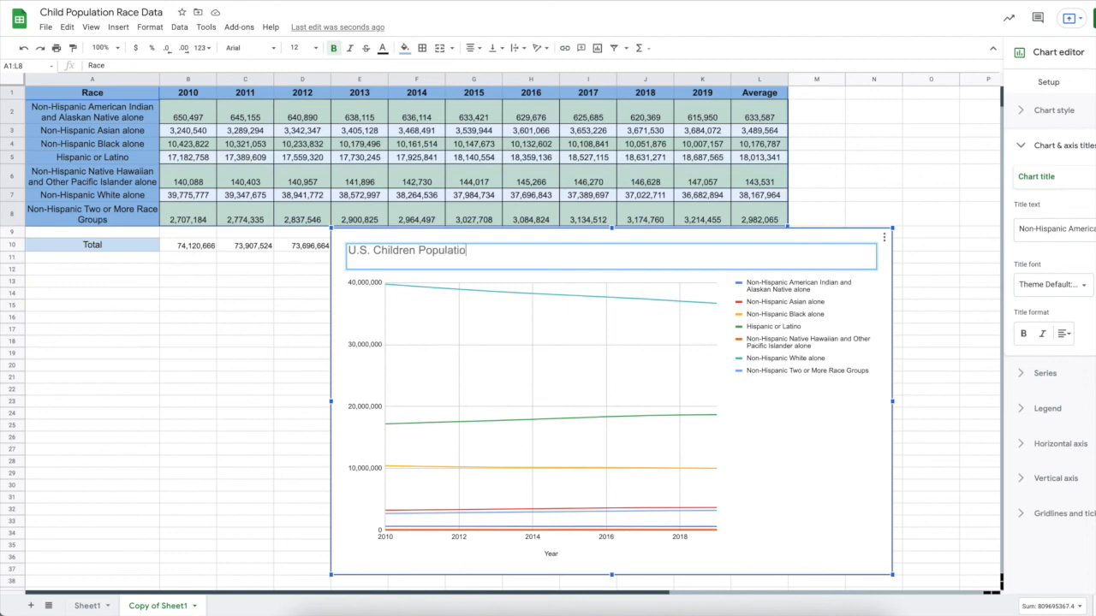
pyautogui.write('n Races over Time')
pyautogui.click(515, 246)
pyautogui.press('BackSpace')
pyautogui.write('O')
pyautogui.click(812, 444)
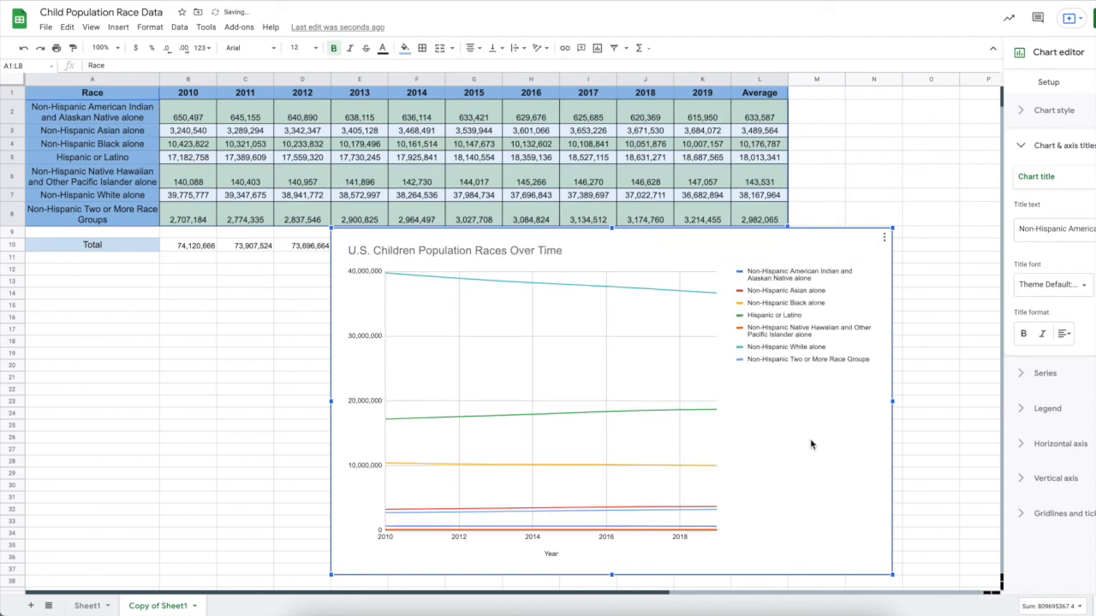